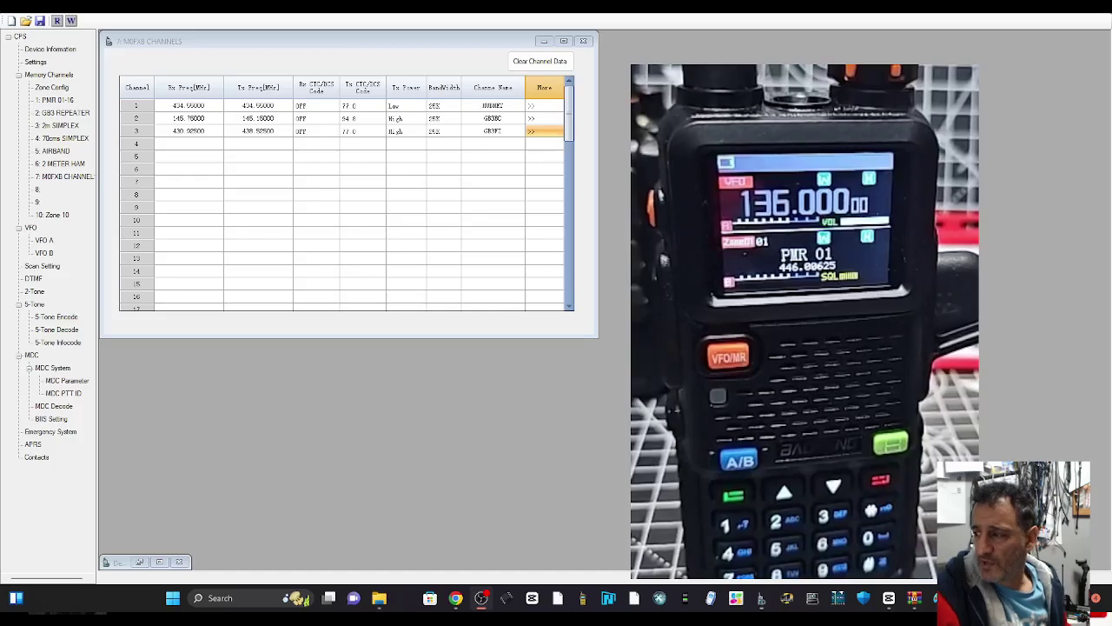
Go to Downloads and preview the fx100000 picture, then close the preview
{"action": "left_click", "coordinate": [378, 599]}
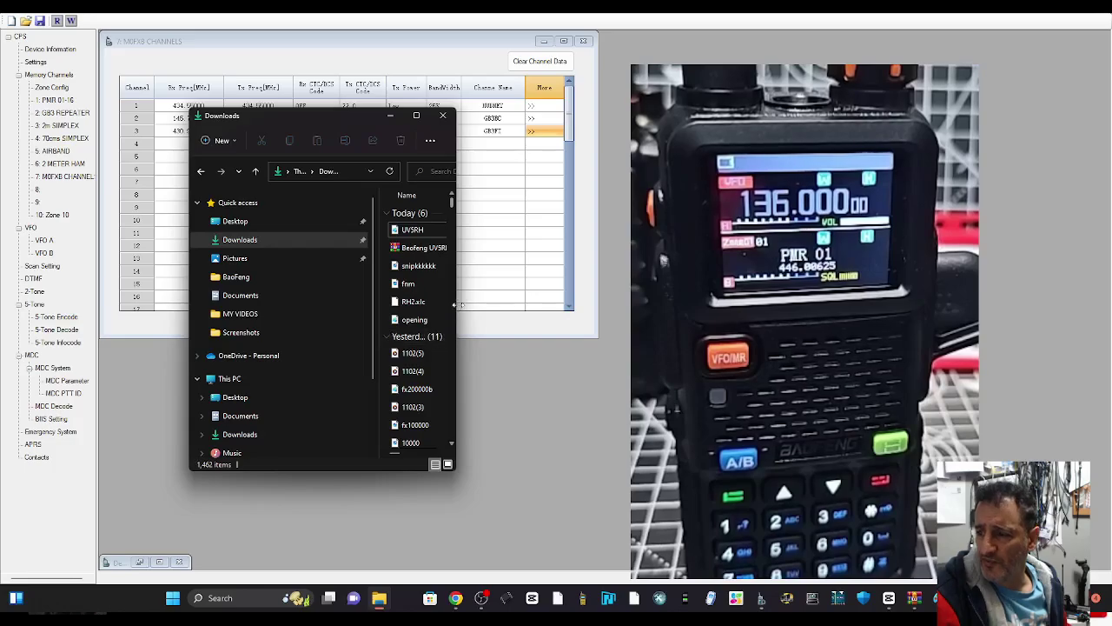
{"action": "left_click_drag", "start_coordinate": [458, 304], "coordinate": [514, 304]}
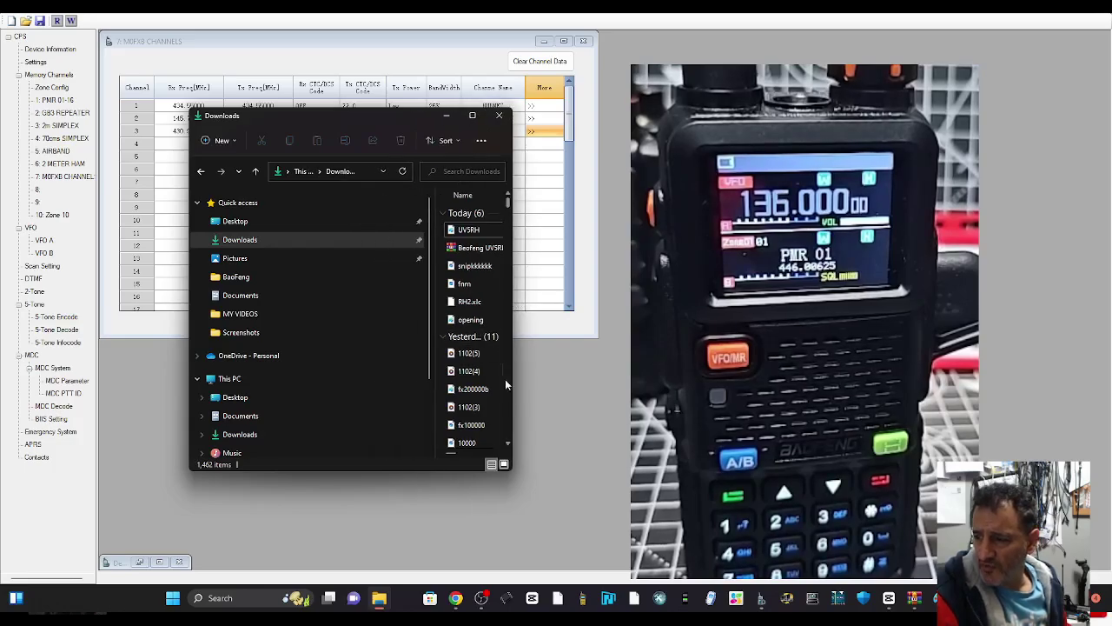
{"action": "left_click", "coordinate": [471, 393]}
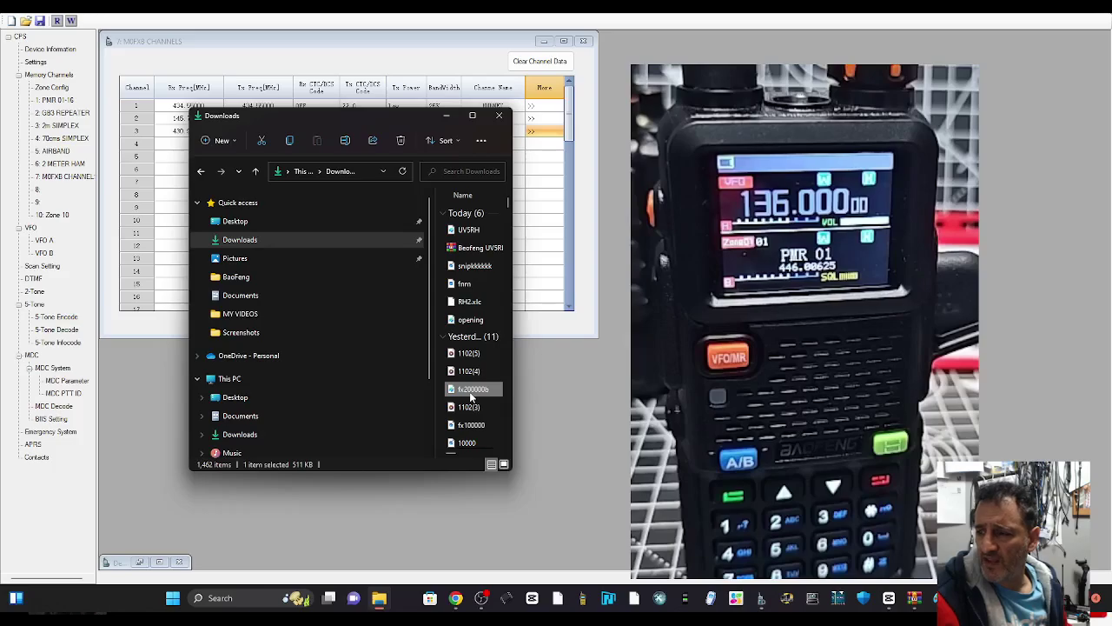
{"action": "left_click", "coordinate": [473, 425]}
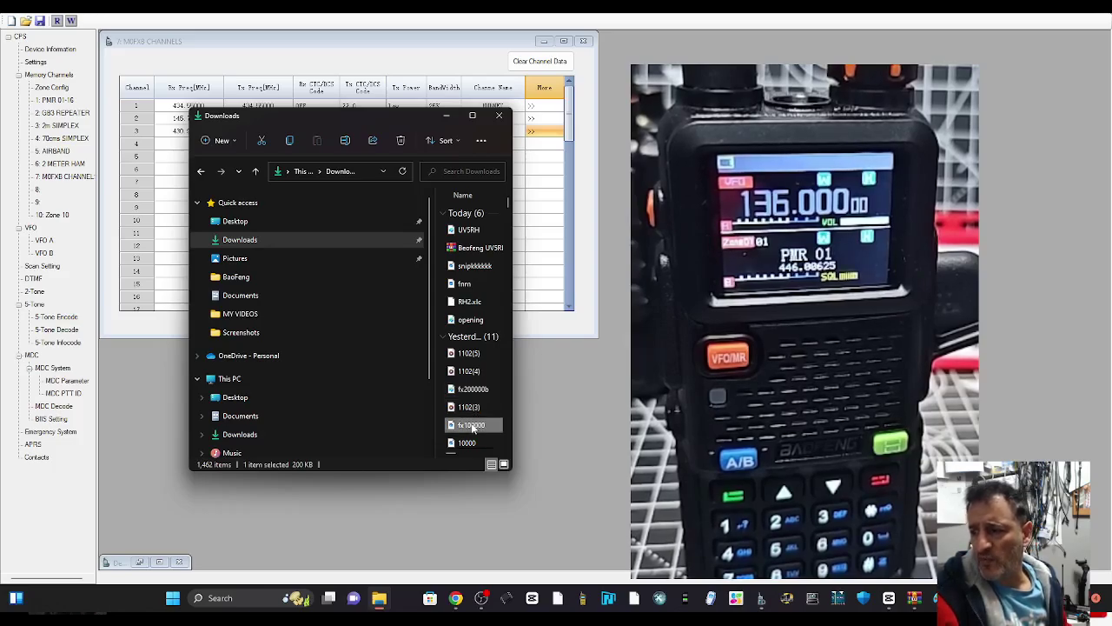
{"action": "double_click", "coordinate": [473, 426]}
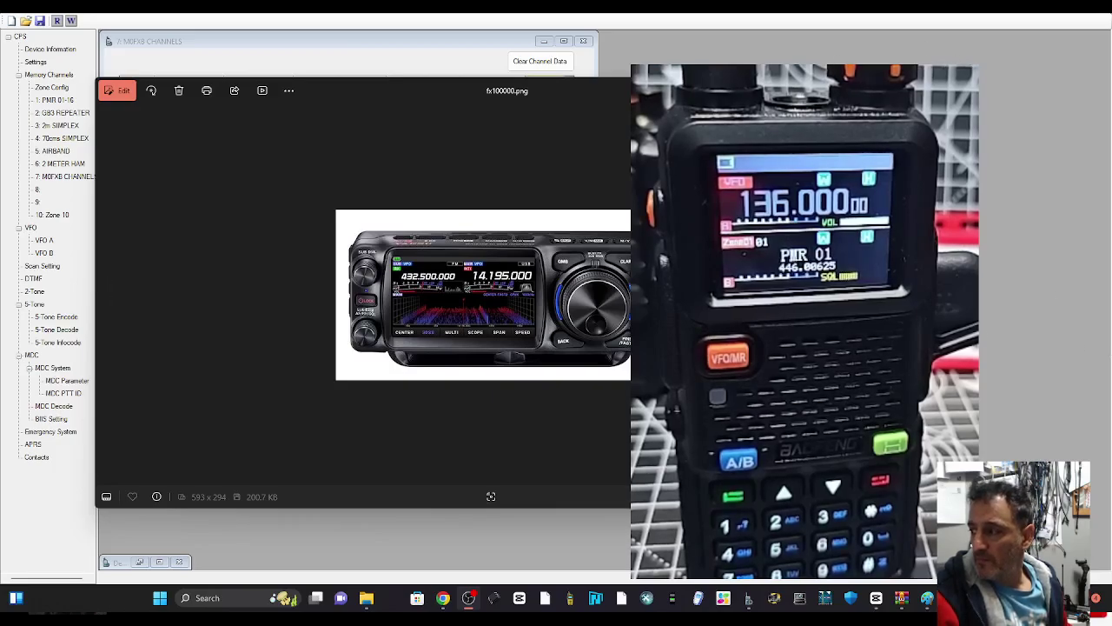
{"action": "key", "text": "alt+F4"}
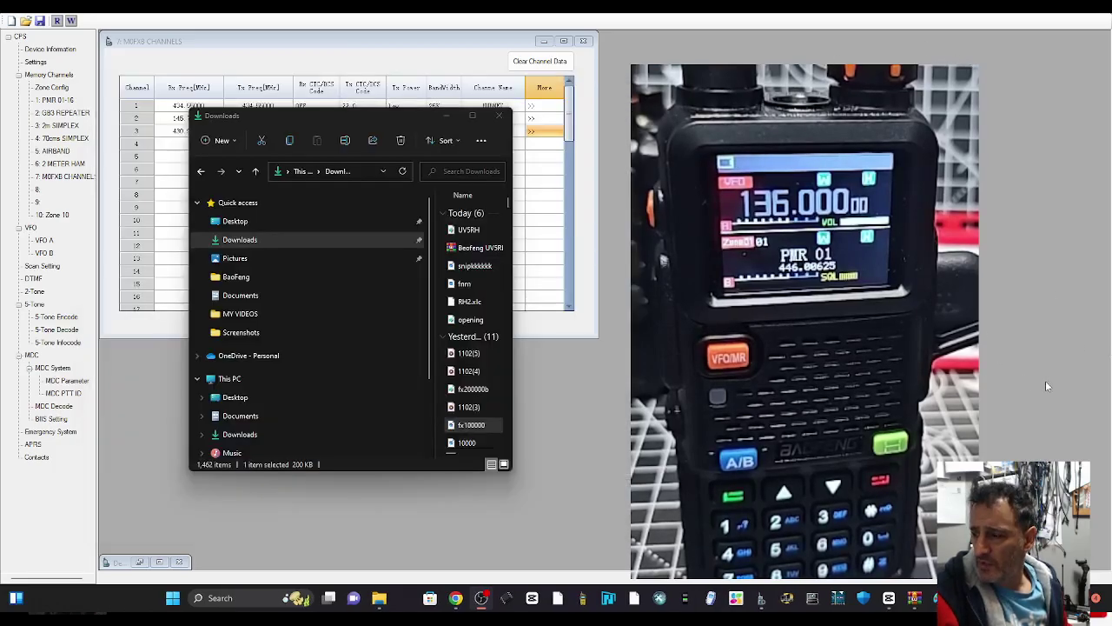
Bring up the Open with choices for fx100000 to open it in Paint
{"action": "right_click", "coordinate": [472, 426]}
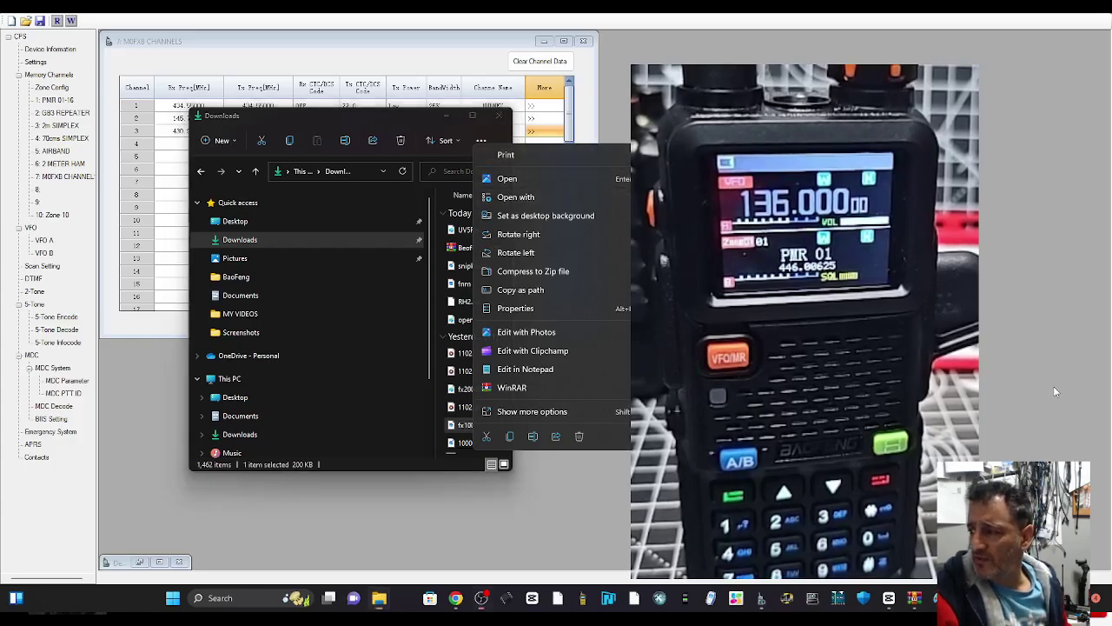
{"action": "left_click_drag", "start_coordinate": [347, 116], "coordinate": [173, 118]}
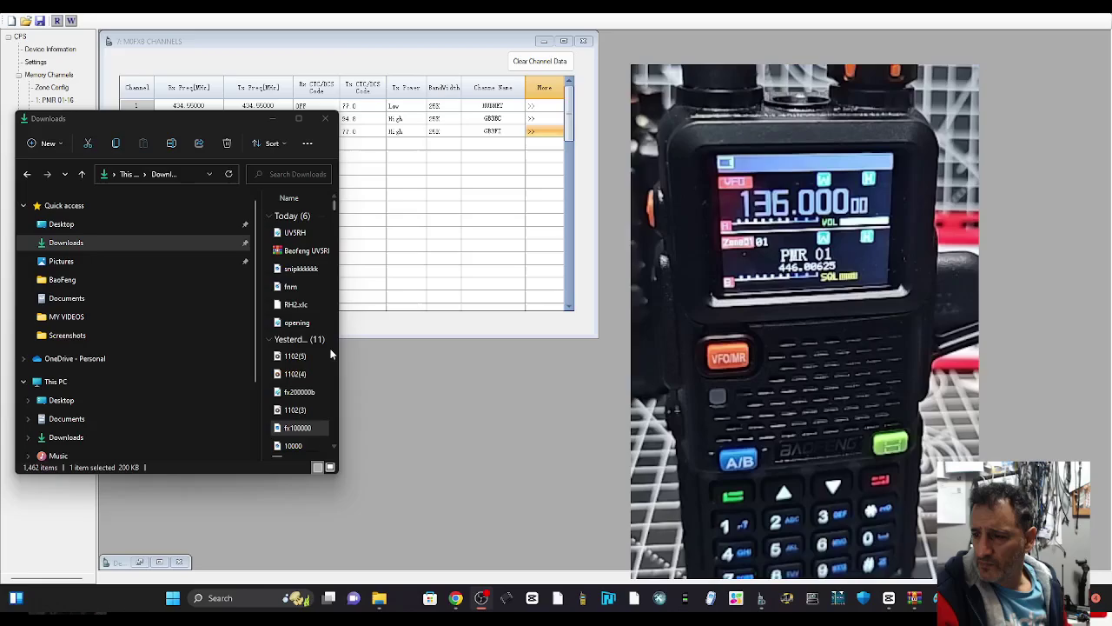
{"action": "right_click", "coordinate": [300, 430]}
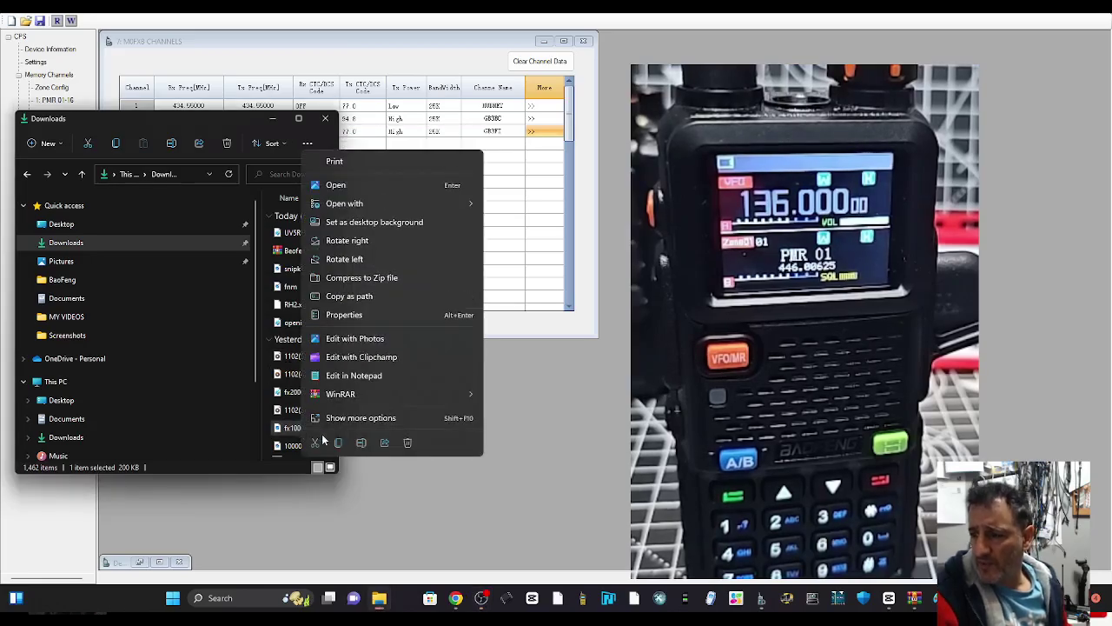
Open fx100000 in Paint and set its image properties to 160 × 128 pixels
{"action": "mouse_move", "coordinate": [385, 202]}
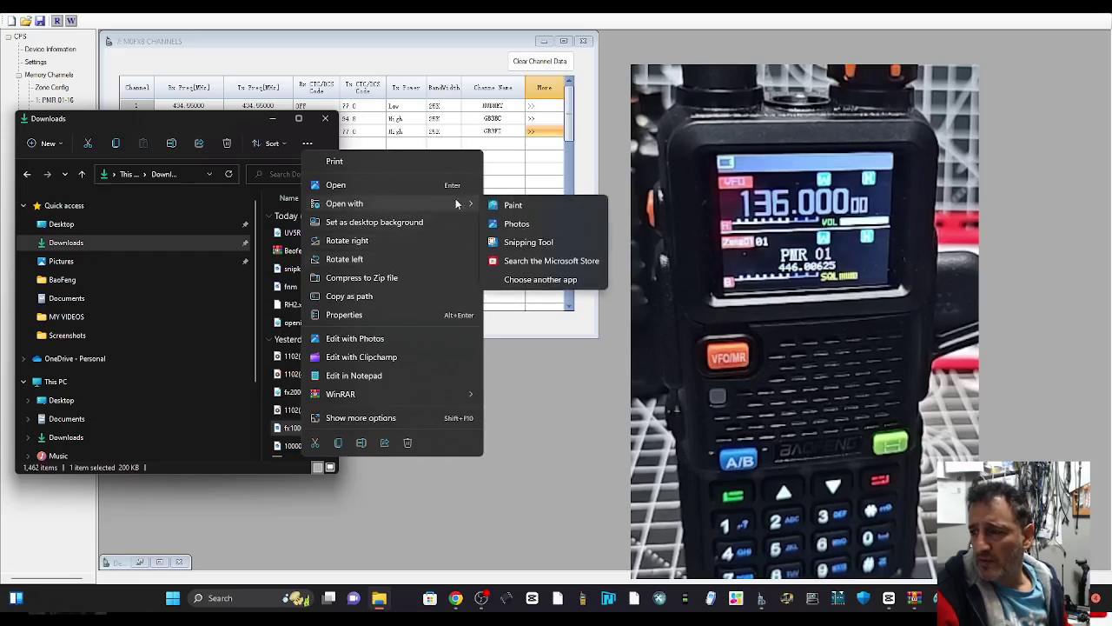
{"action": "left_click", "coordinate": [508, 205]}
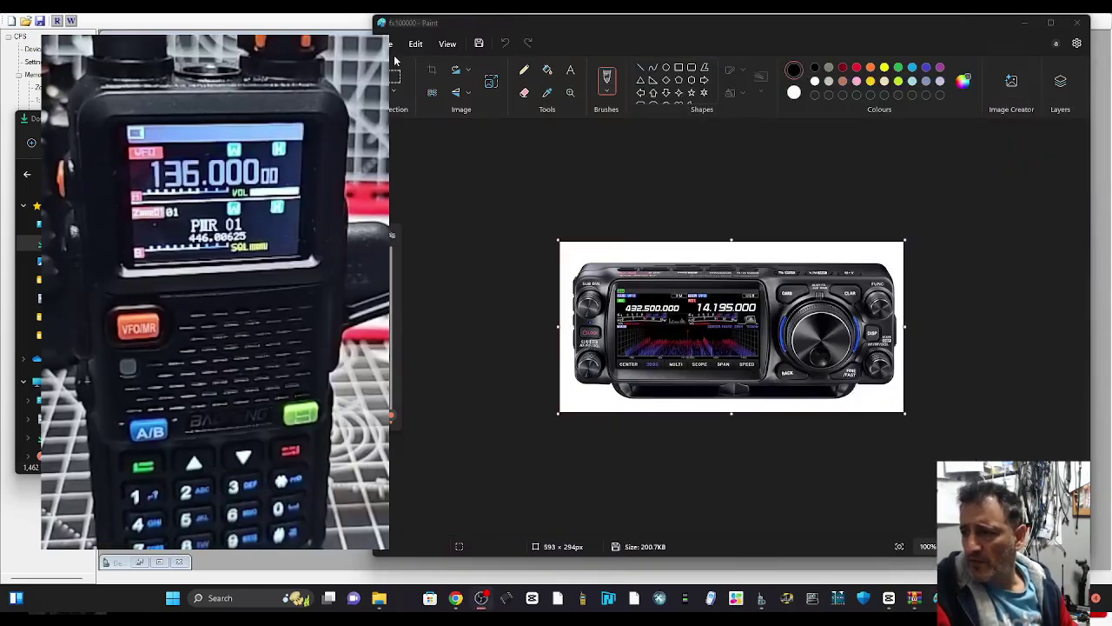
{"action": "left_click", "coordinate": [391, 43]}
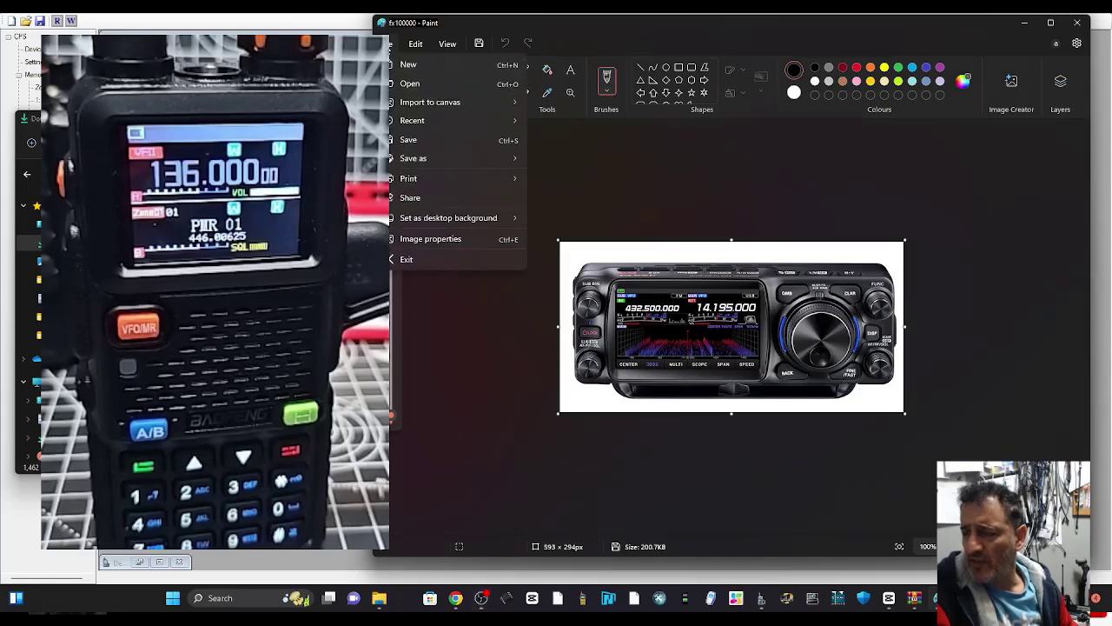
{"action": "left_click", "coordinate": [391, 44]}
{"action": "left_click", "coordinate": [391, 43]}
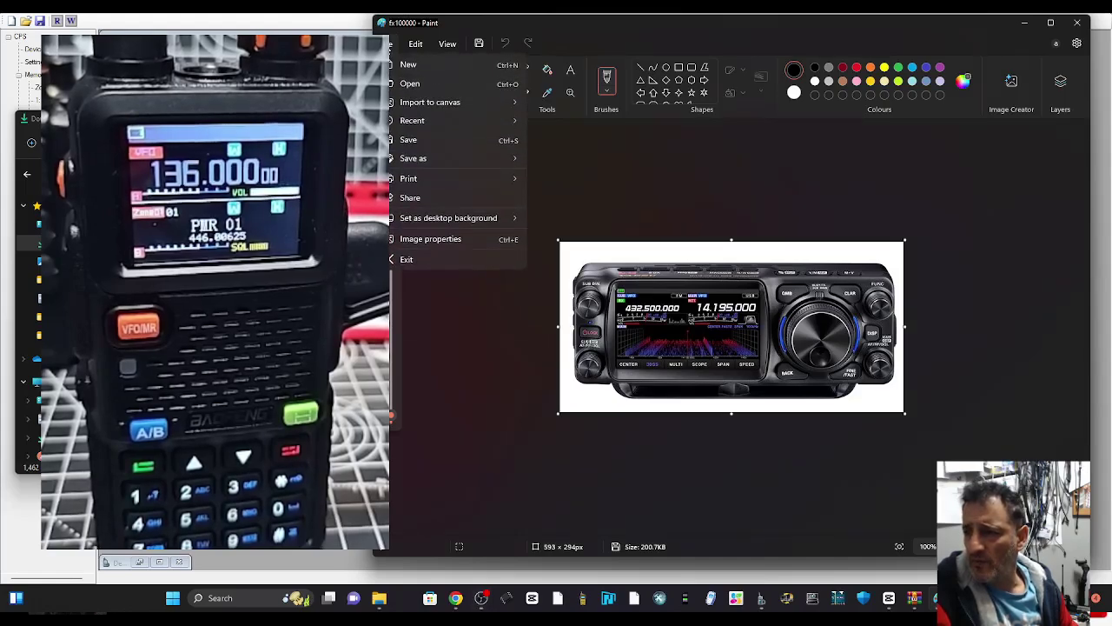
{"action": "left_click", "coordinate": [453, 239]}
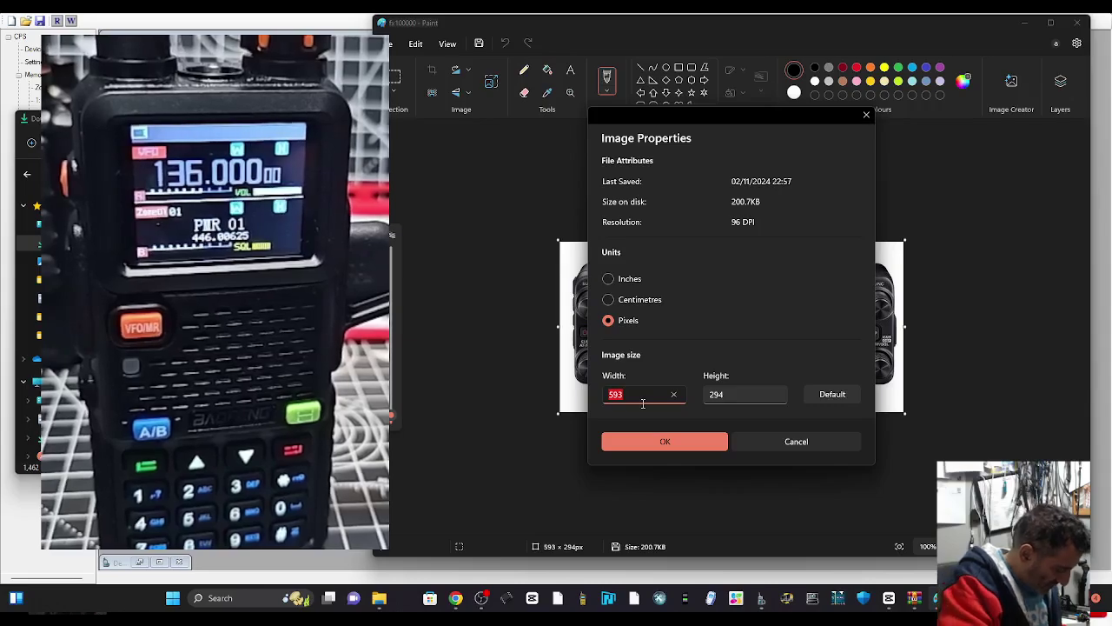
{"action": "type", "text": "160"}
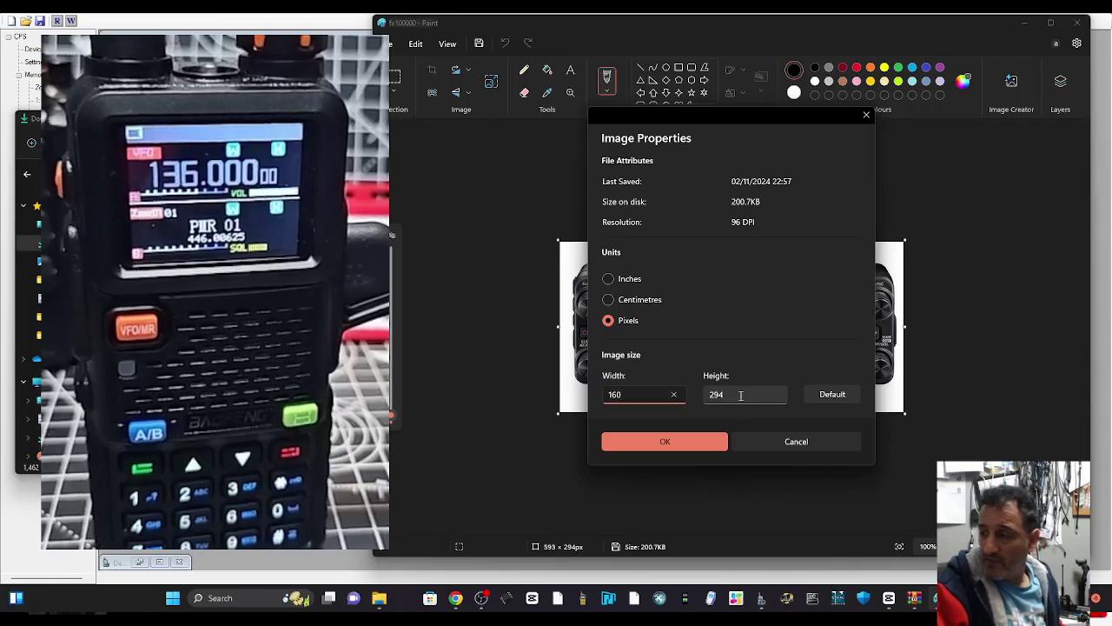
{"action": "double_click", "coordinate": [740, 395]}
{"action": "type", "text": "128"}
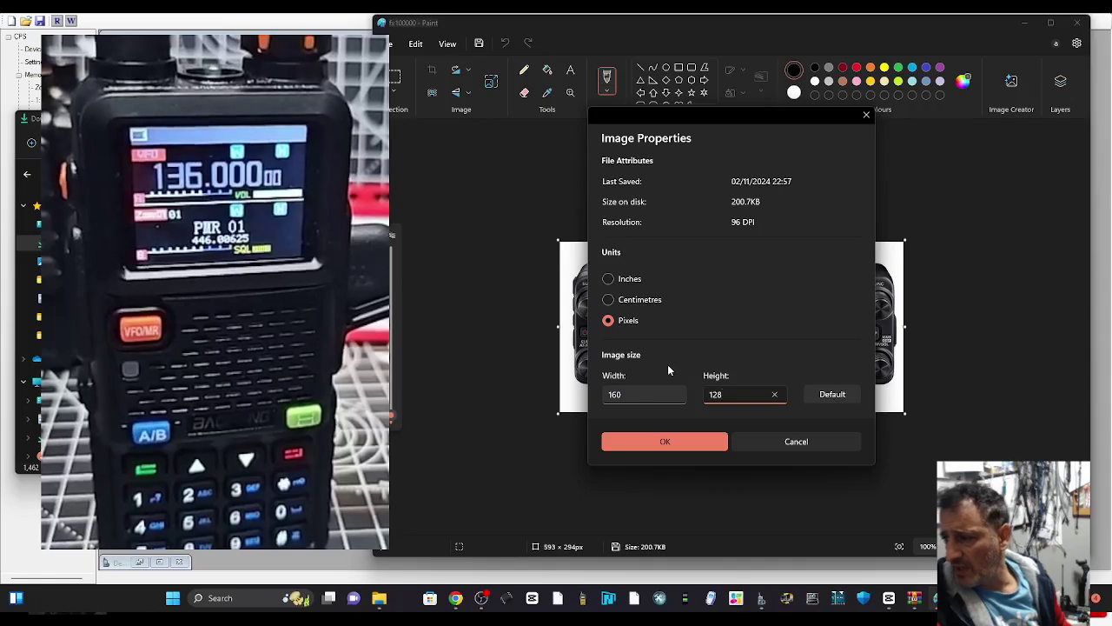
{"action": "left_click", "coordinate": [676, 444]}
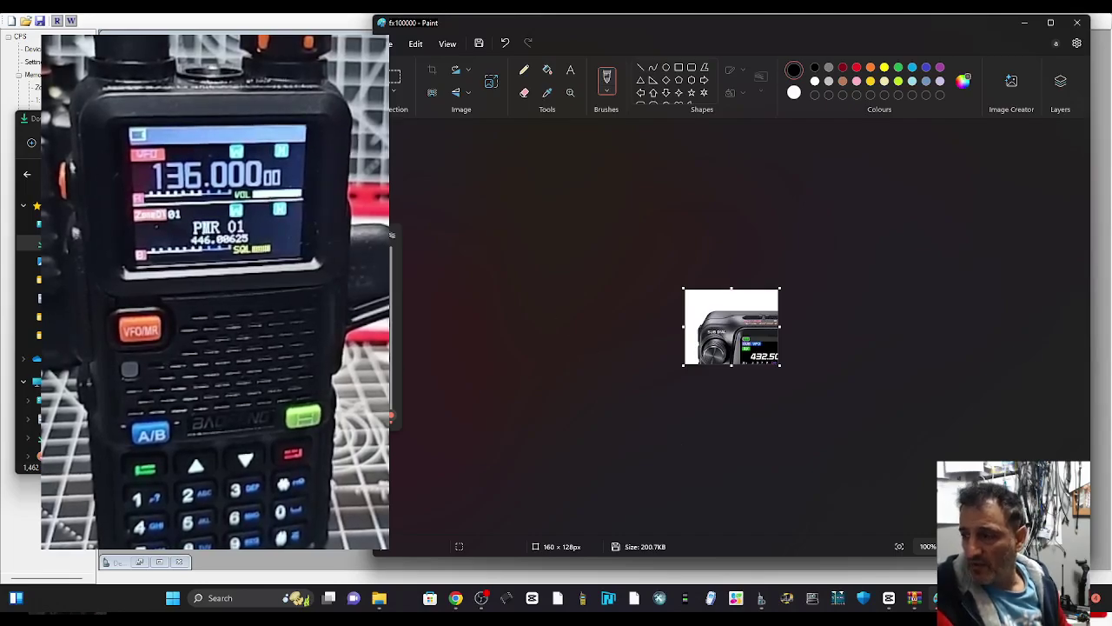
Save the picture to Downloads as a 24-bit BMP named JOHN
{"action": "left_click", "coordinate": [383, 44]}
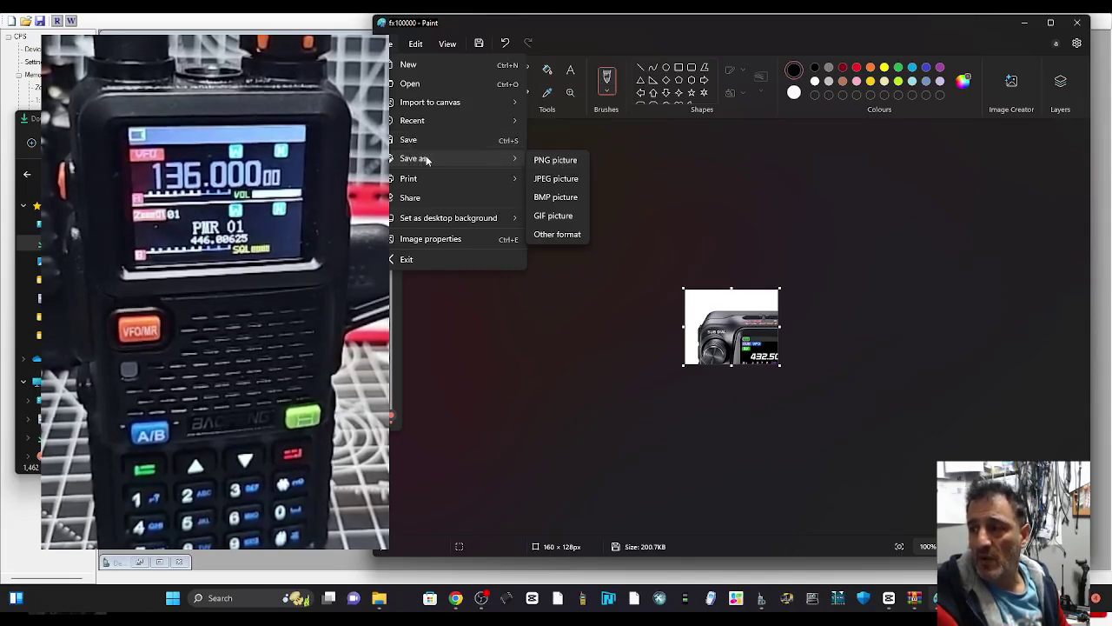
{"action": "left_click", "coordinate": [562, 199]}
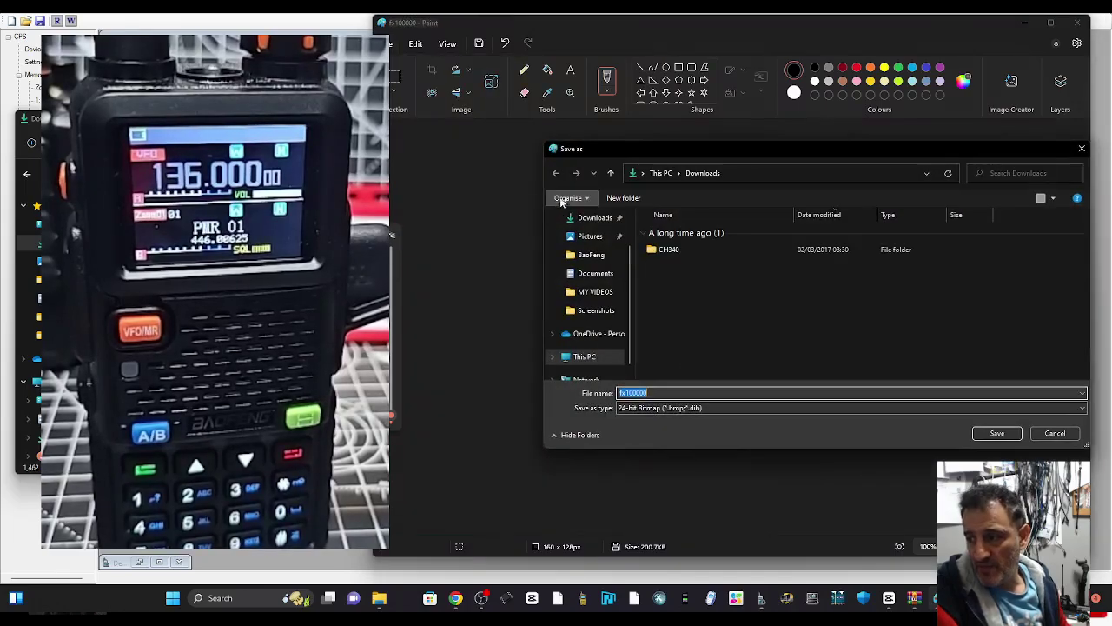
{"action": "left_click_drag", "start_coordinate": [858, 154], "coordinate": [776, 137]}
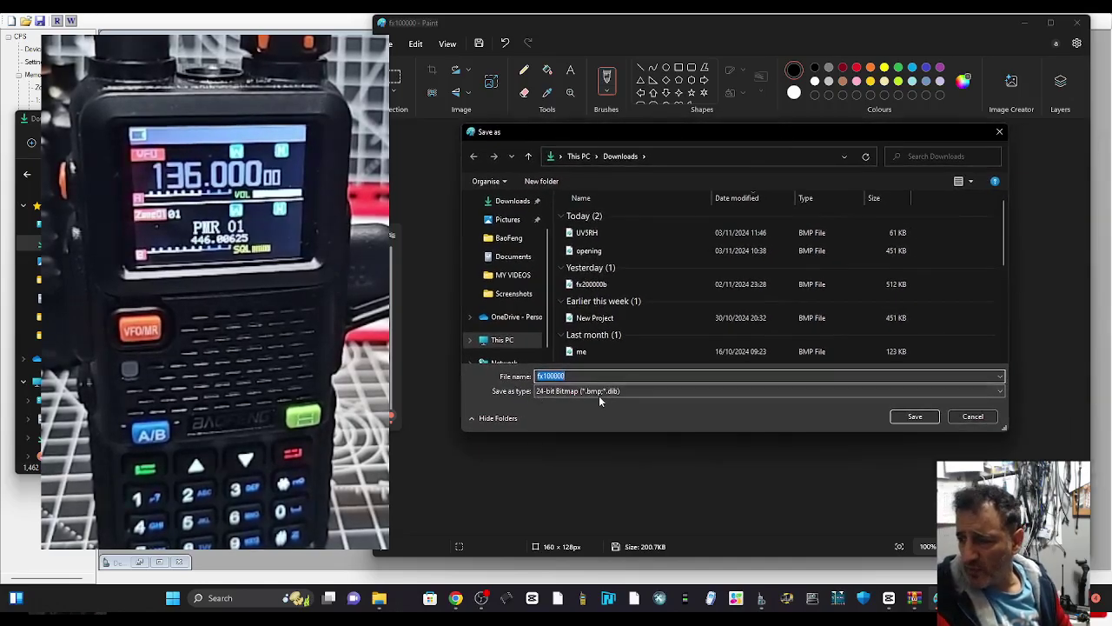
{"action": "left_click", "coordinate": [573, 376]}
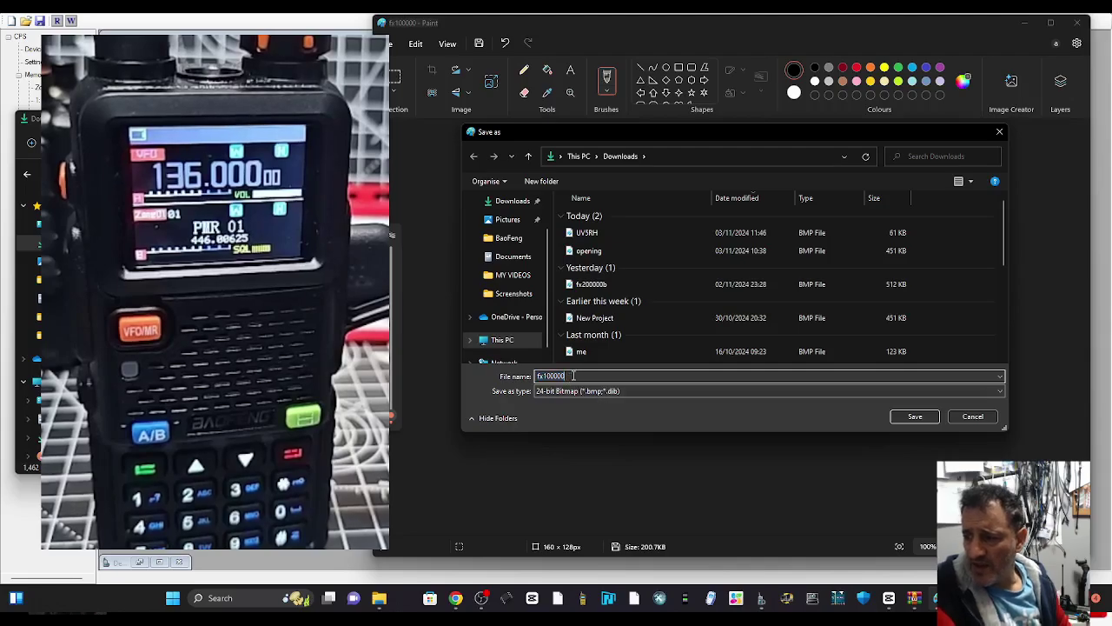
{"action": "key", "text": "BackSpace"}
{"action": "key", "text": "BackSpace"}
{"action": "key", "text": "BackSpace"}
{"action": "key", "text": "BackSpace"}
{"action": "key", "text": "BackSpace"}
{"action": "key", "text": "BackSpace"}
{"action": "key", "text": "BackSpace"}
{"action": "key", "text": "BackSpace"}
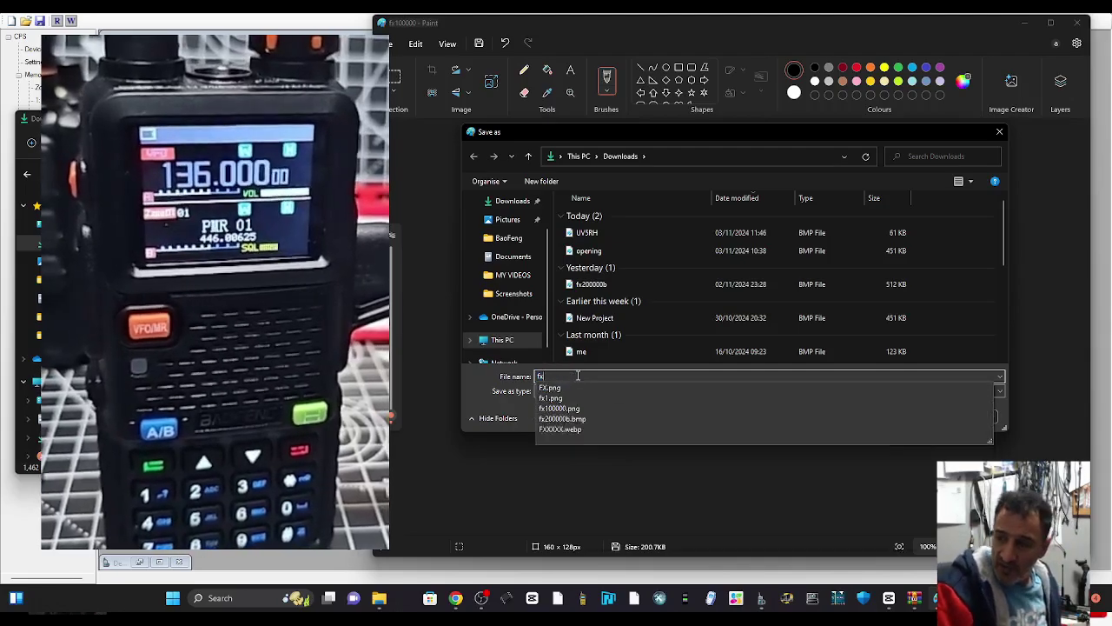
{"action": "type", "text": "JOHN"}
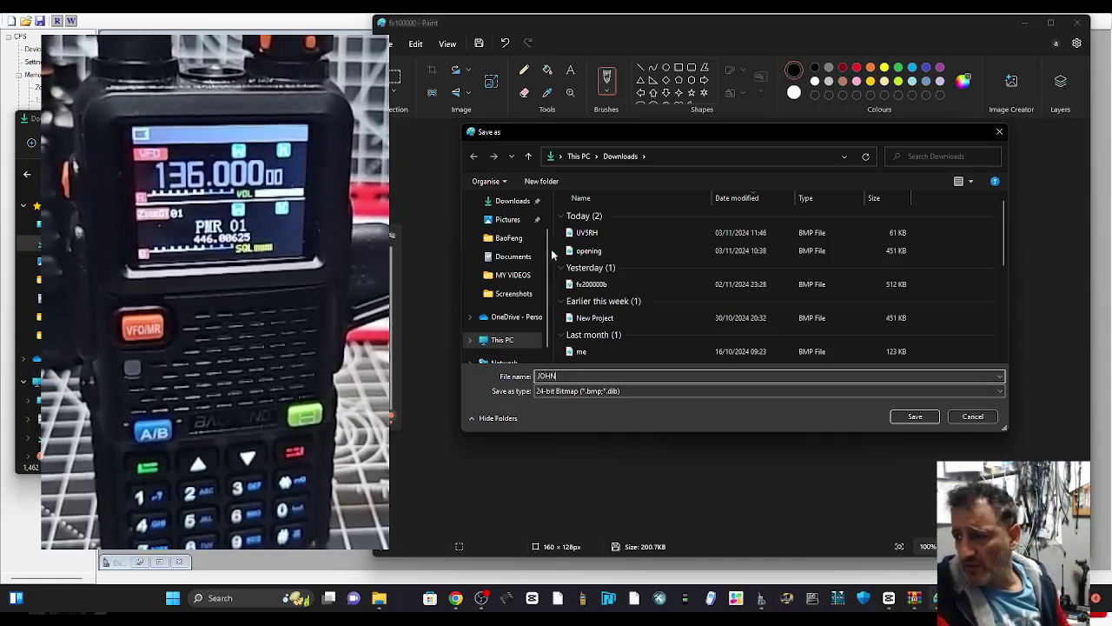
{"action": "scroll", "coordinate": [550, 224], "scroll_direction": "up", "scroll_amount": 1}
{"action": "scroll", "coordinate": [550, 225], "scroll_direction": "up", "scroll_amount": 1}
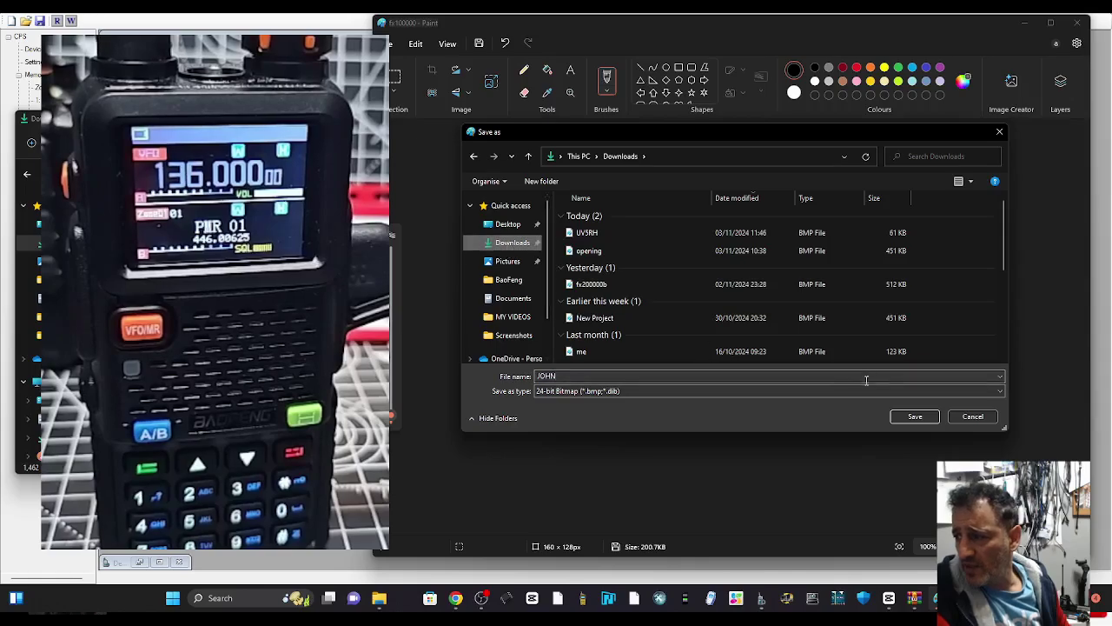
{"action": "left_click", "coordinate": [914, 417]}
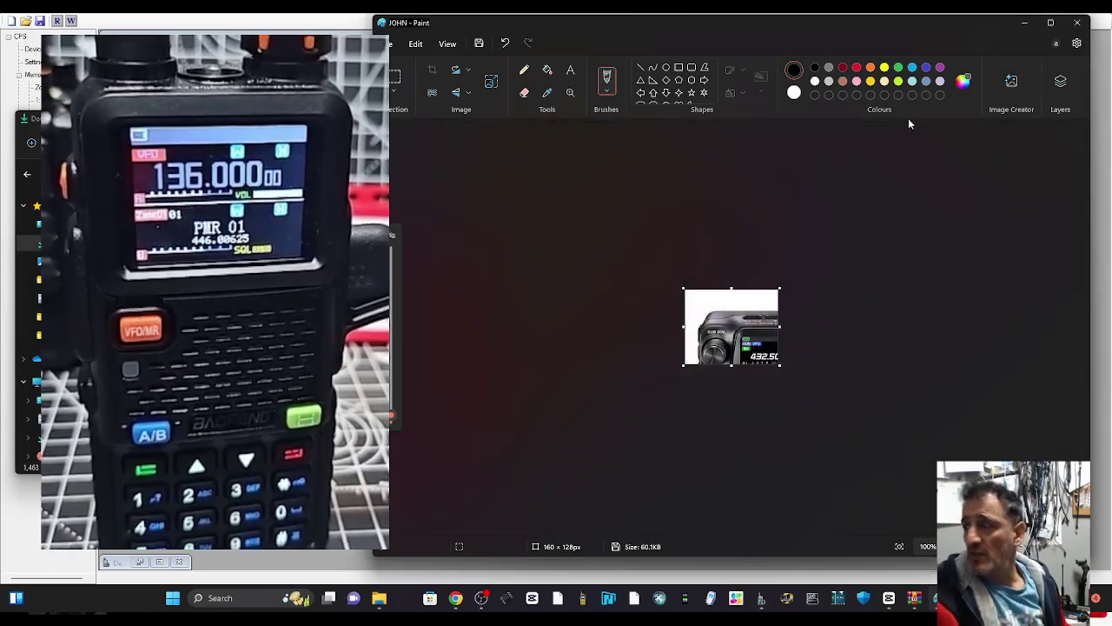
Minimize Paint and open the Boot Picture tool from 5RH Pro's Tools menu
{"action": "left_click", "coordinate": [1026, 25]}
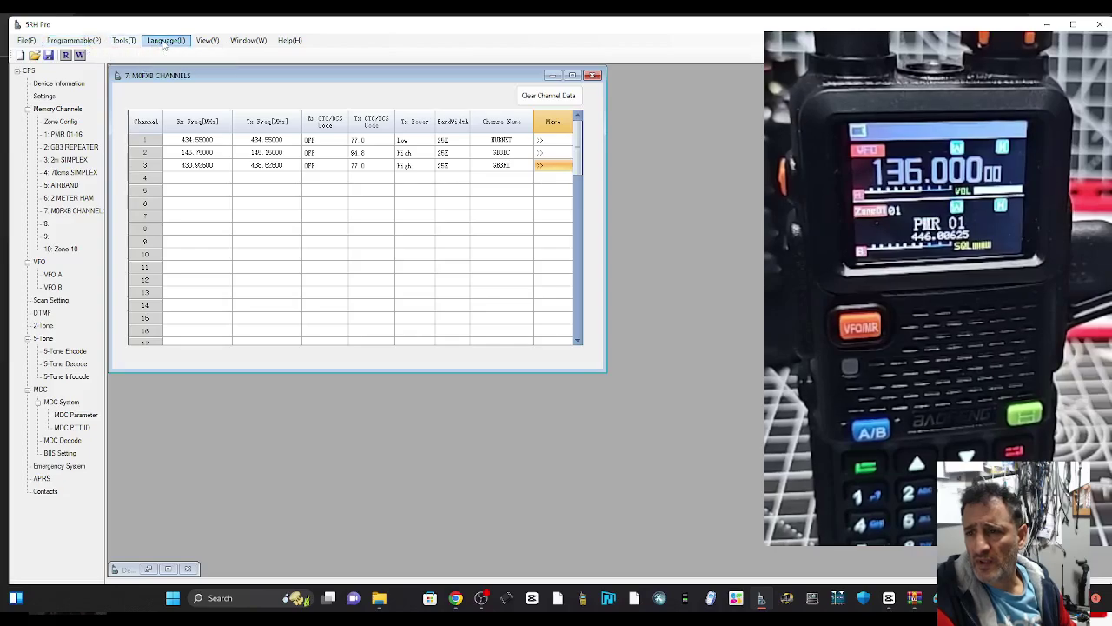
{"action": "left_click", "coordinate": [74, 41]}
{"action": "mouse_move", "coordinate": [218, 48]}
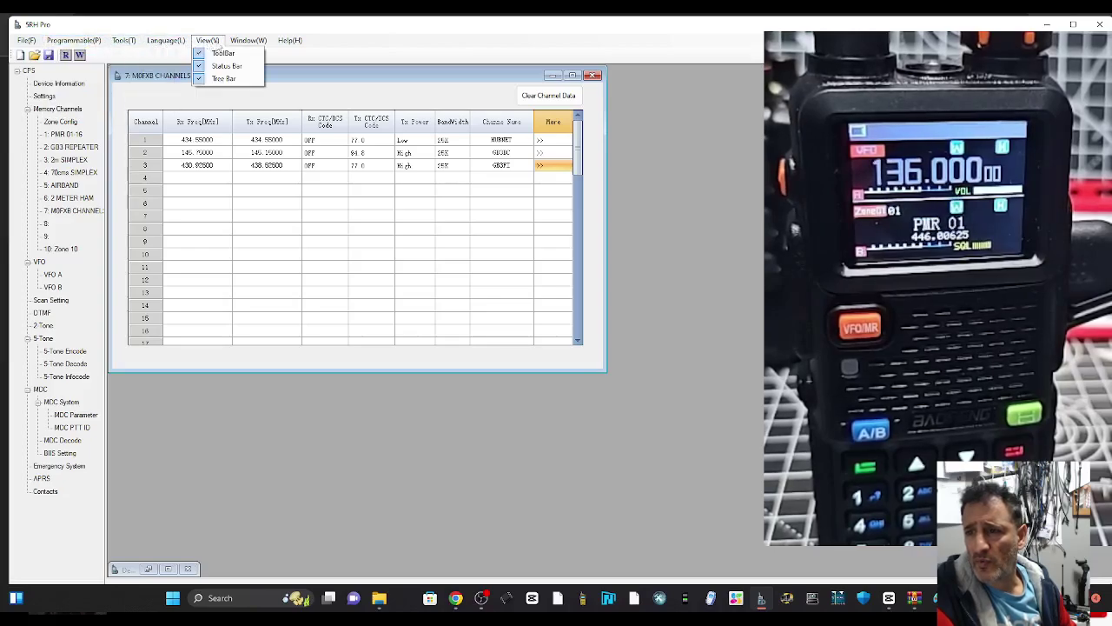
{"action": "mouse_move", "coordinate": [78, 43]}
{"action": "mouse_move", "coordinate": [128, 44]}
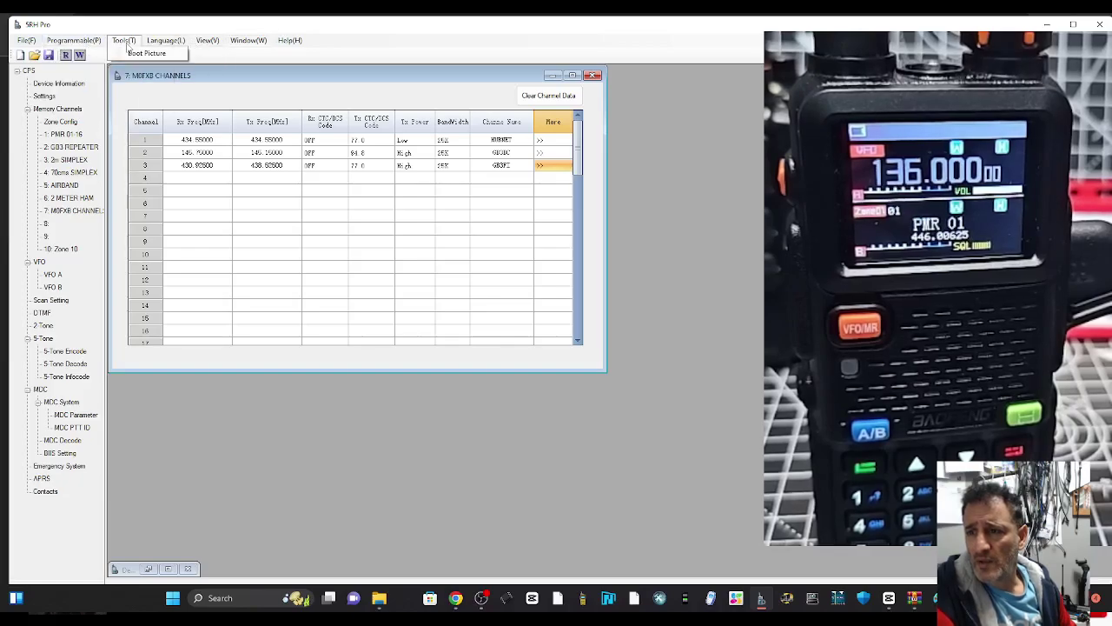
{"action": "mouse_move", "coordinate": [165, 41]}
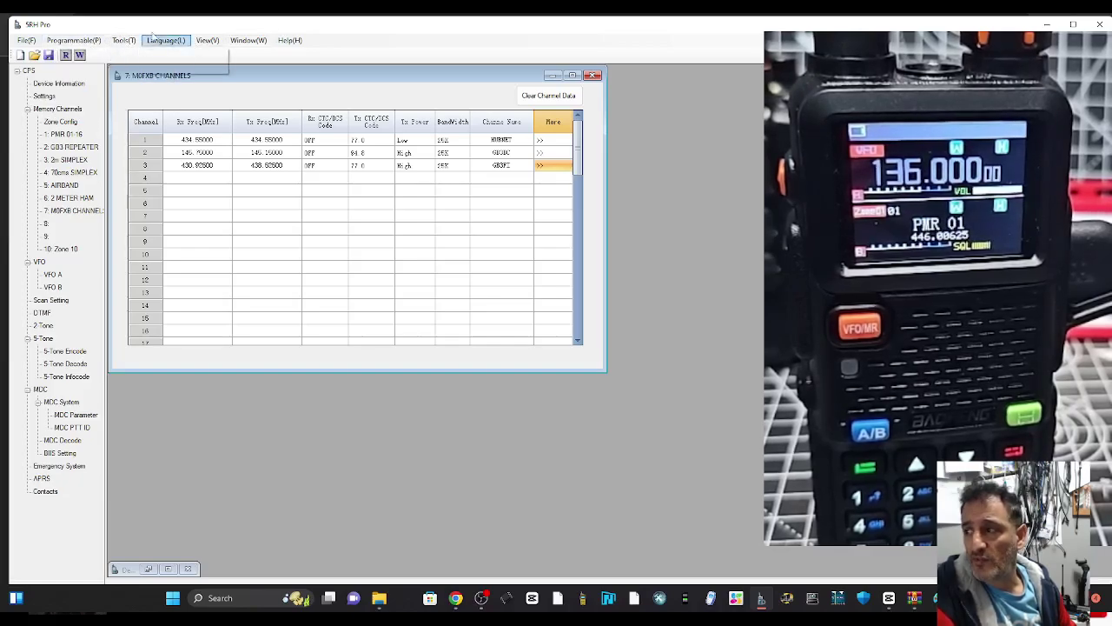
{"action": "left_click", "coordinate": [146, 53]}
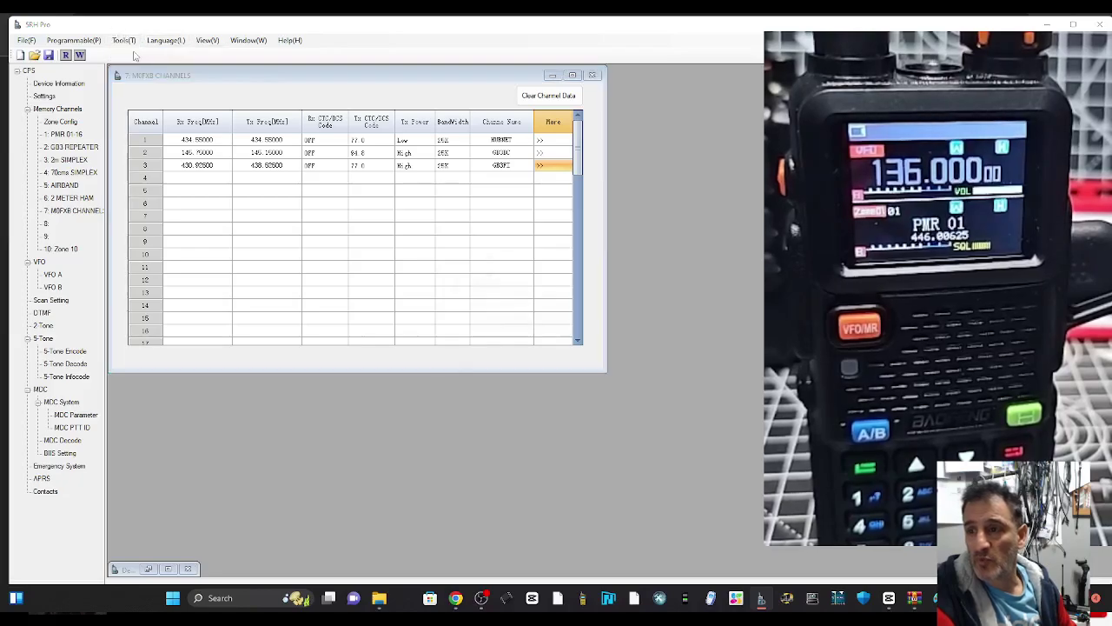
Keep COM16 as the Boot Picture upload port
{"action": "left_click_drag", "start_coordinate": [559, 258], "coordinate": [398, 253]}
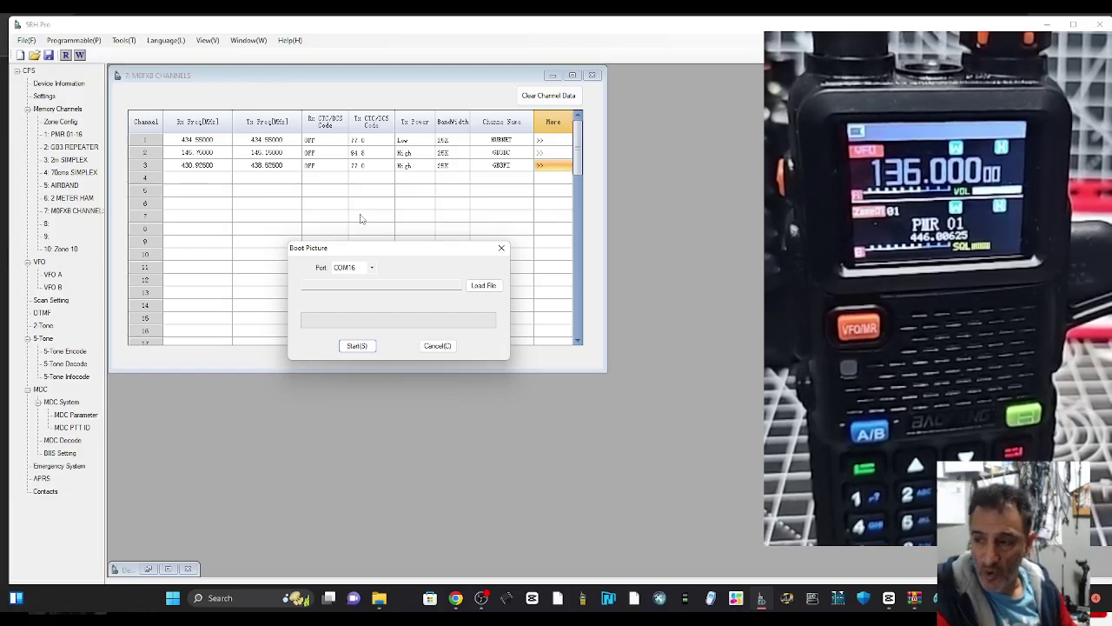
{"action": "left_click", "coordinate": [372, 269]}
{"action": "left_click", "coordinate": [372, 269]}
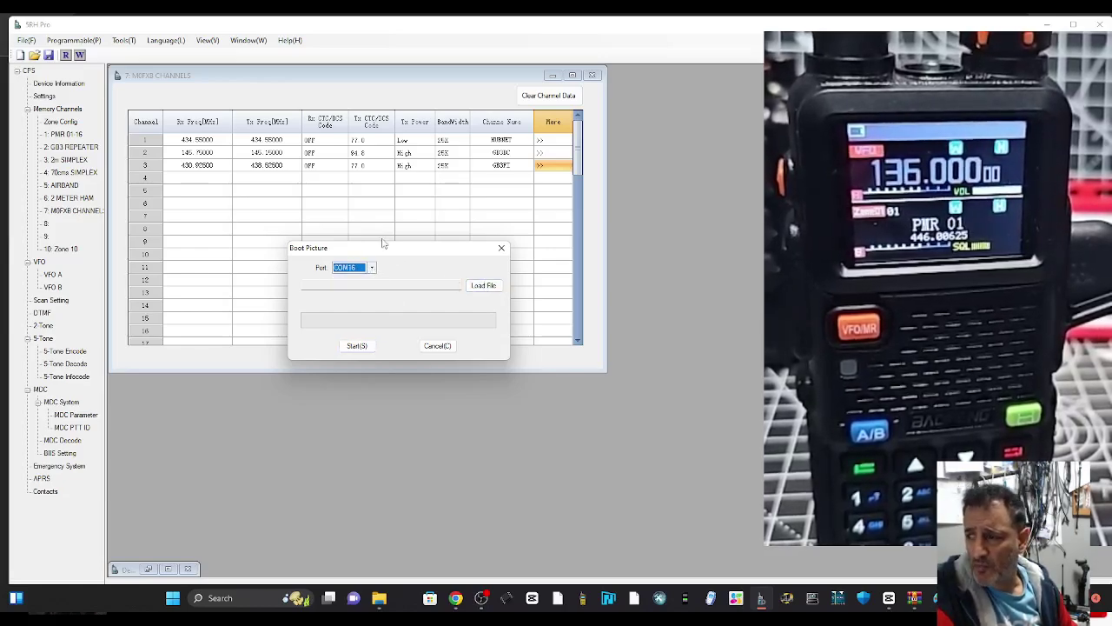
Confirm the radio's COM port under Ports (COM & LPT) in Device Manager, then browse for the picture
{"action": "right_click", "coordinate": [177, 595]}
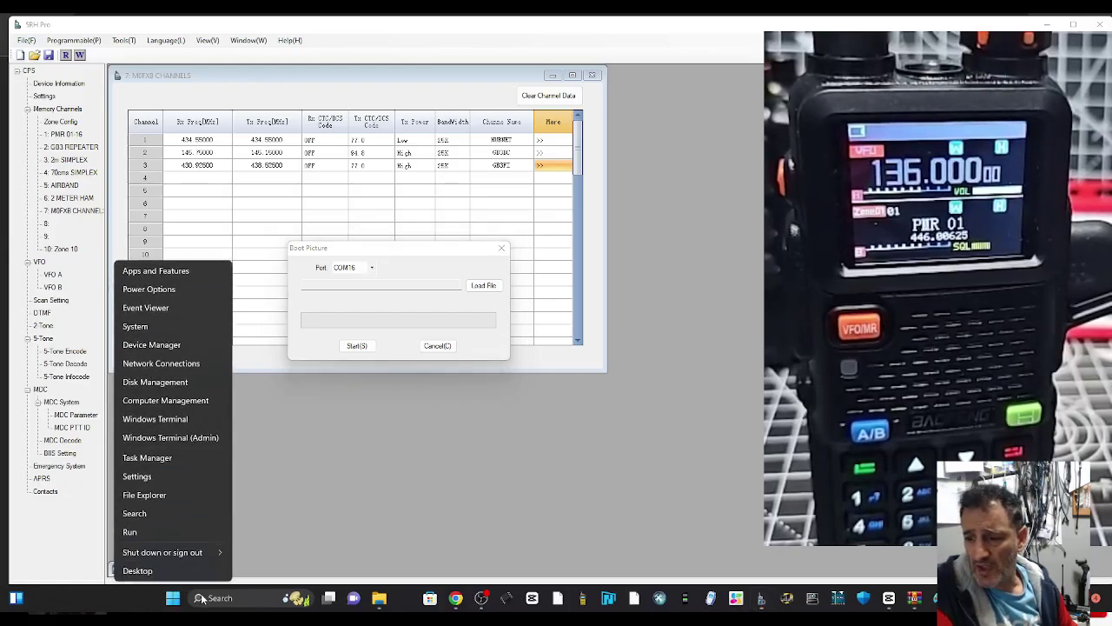
{"action": "left_click", "coordinate": [156, 348]}
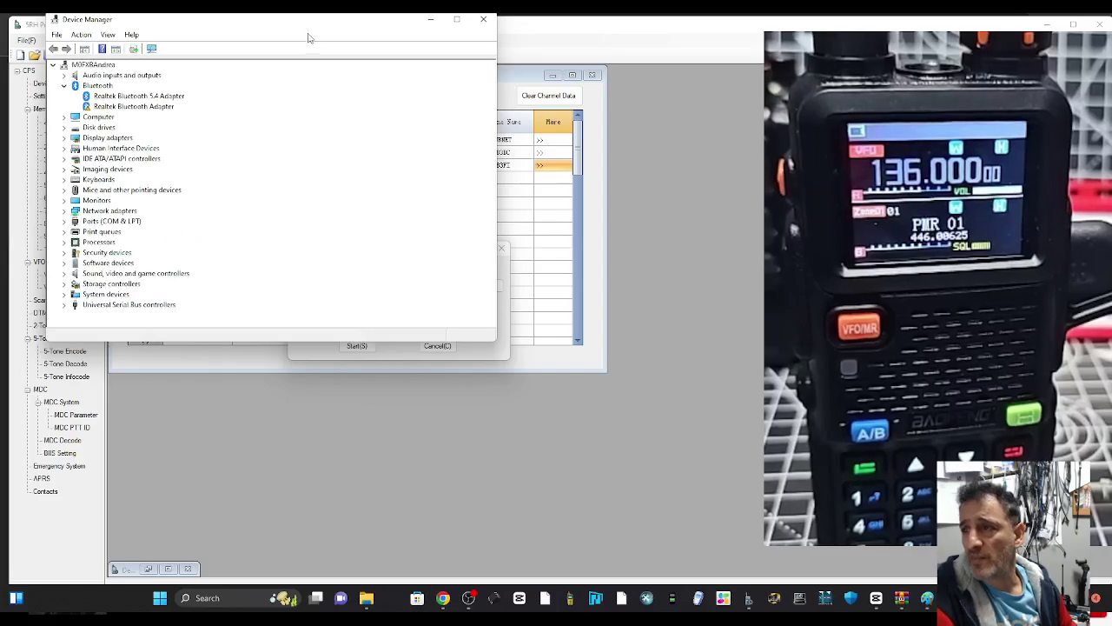
{"action": "left_click_drag", "start_coordinate": [309, 33], "coordinate": [351, 106]}
{"action": "double_click", "coordinate": [170, 296]}
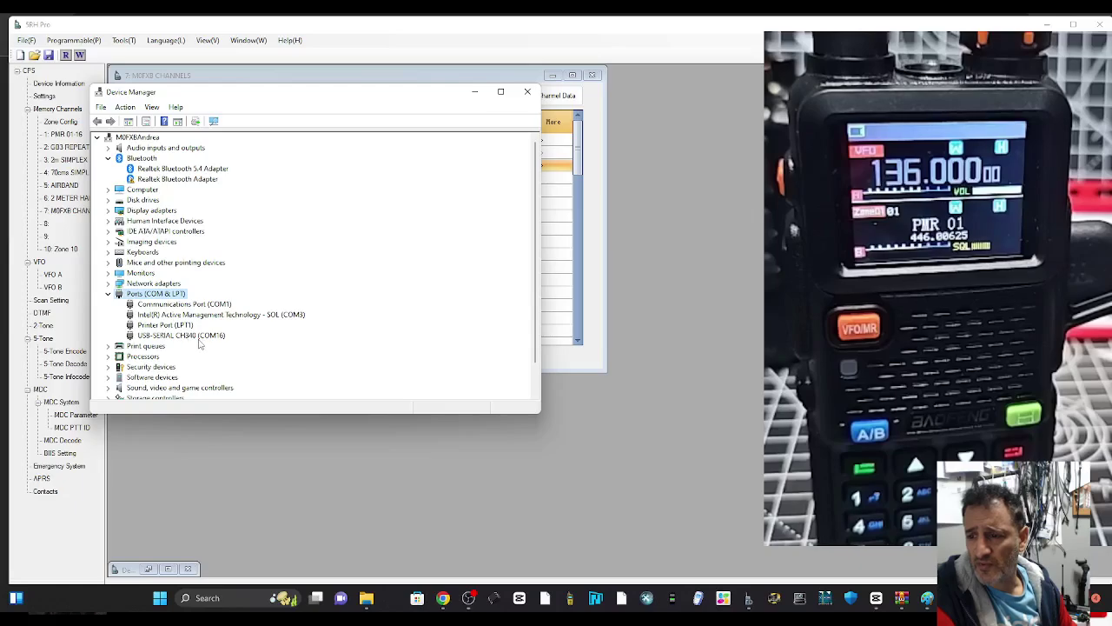
{"action": "left_click", "coordinate": [475, 92]}
{"action": "left_click", "coordinate": [496, 288]}
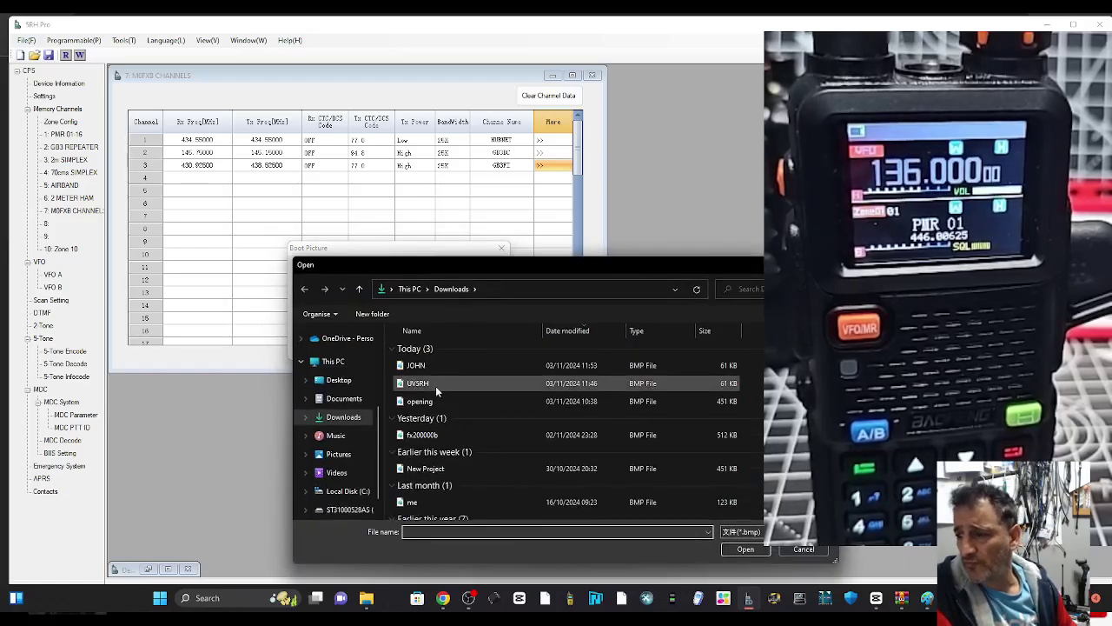
Upload JOHN.bmp to the radio as the boot picture and close the window after success
{"action": "double_click", "coordinate": [417, 366]}
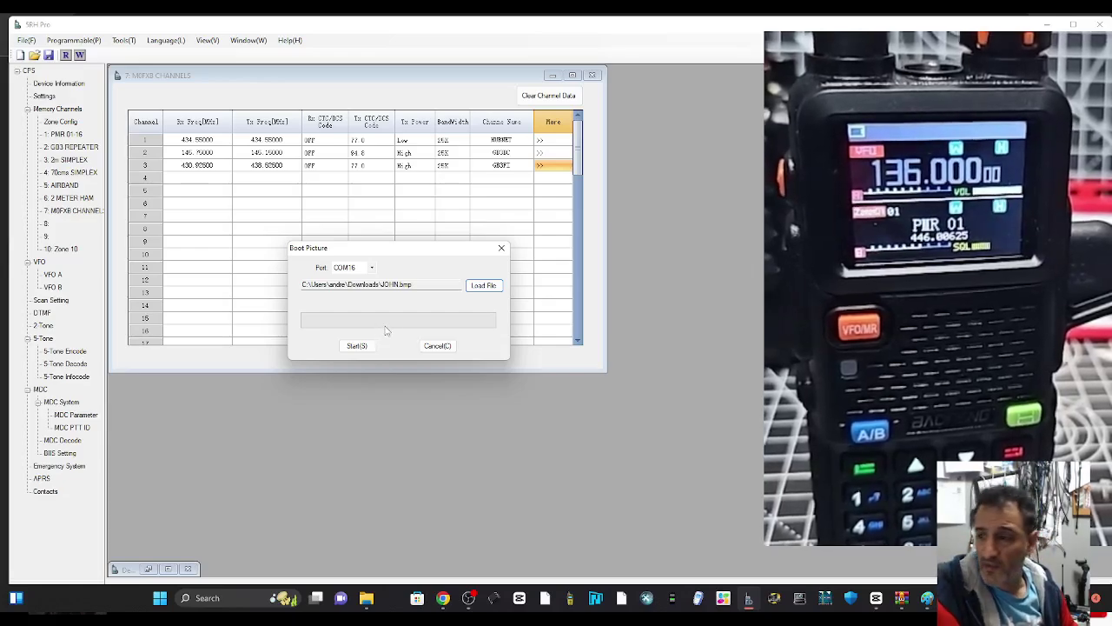
{"action": "left_click", "coordinate": [357, 346]}
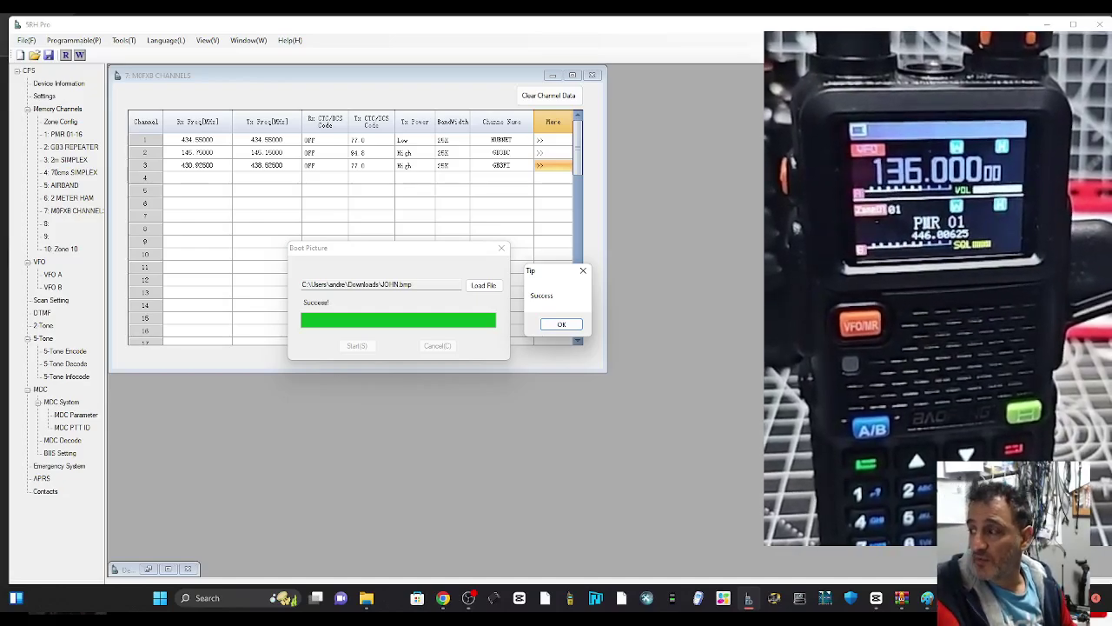
{"action": "left_click", "coordinate": [561, 324]}
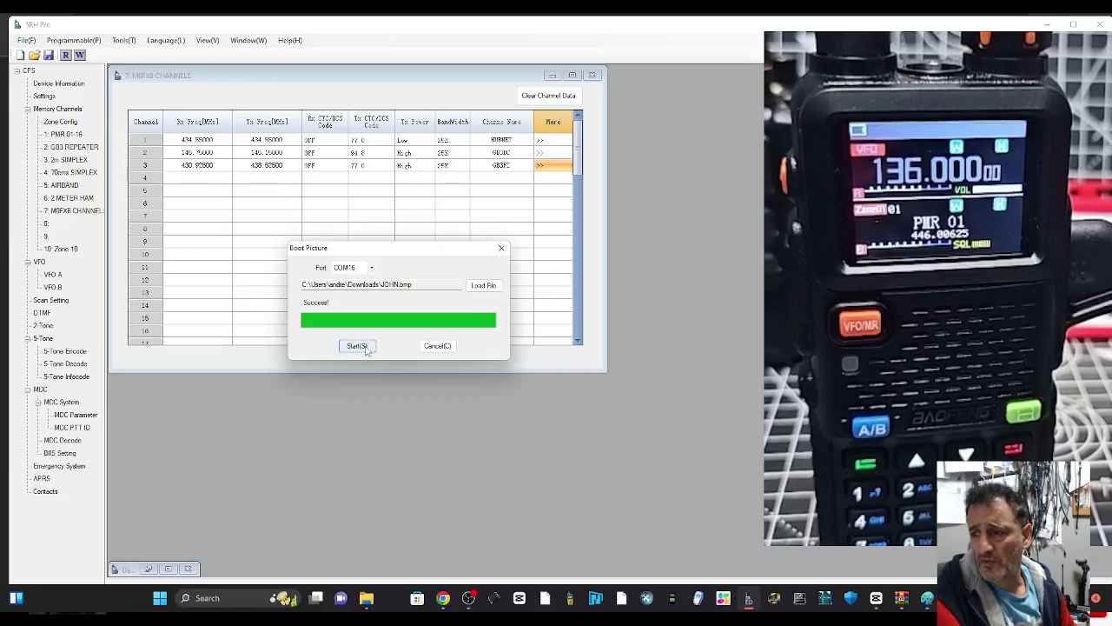
{"action": "left_click", "coordinate": [437, 345]}
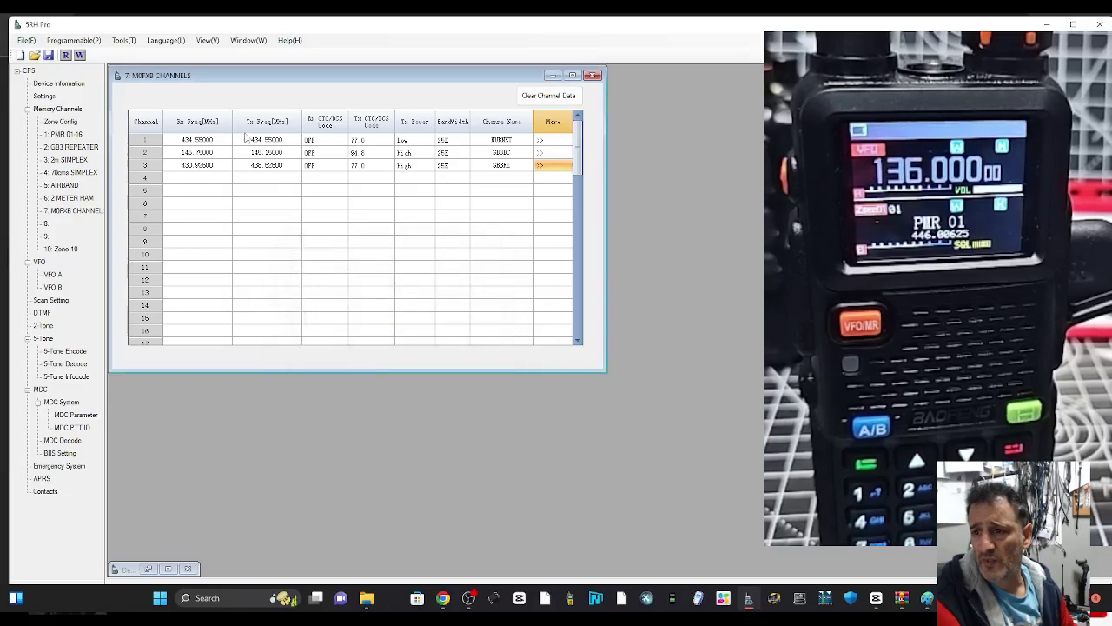
View Zone Config and the channels of PMR 01-16, GB3 REPEATER, 2m SIMPLEX, 70cms SIMPLEX, AIRBAND, 2 METER HAM, zone 7
{"action": "left_click", "coordinate": [60, 122]}
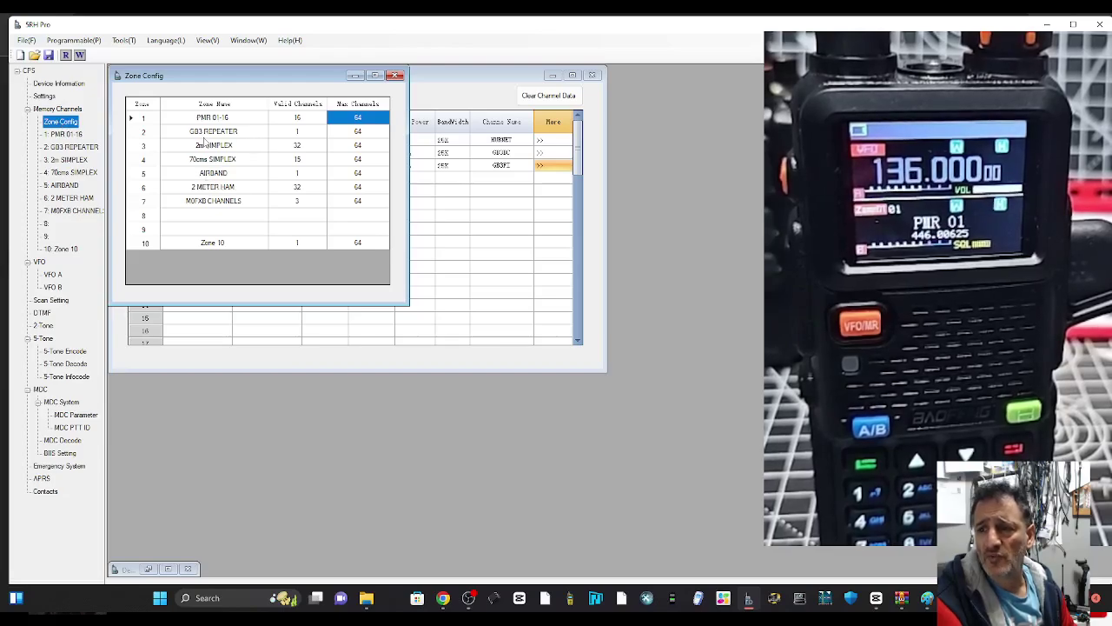
{"action": "left_click", "coordinate": [59, 135]}
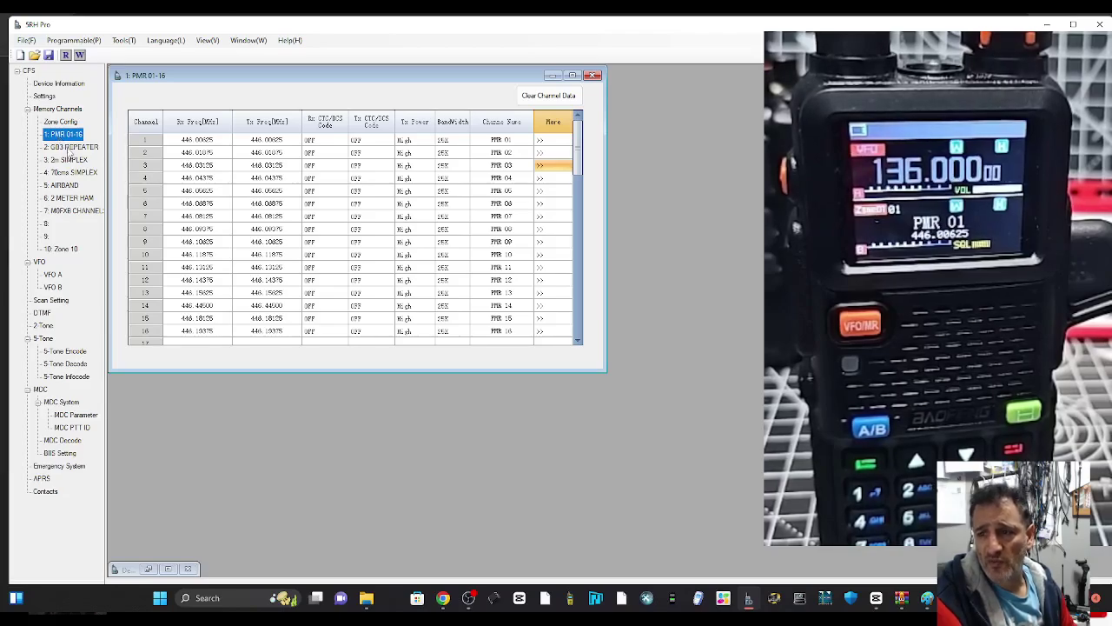
{"action": "left_click", "coordinate": [70, 148]}
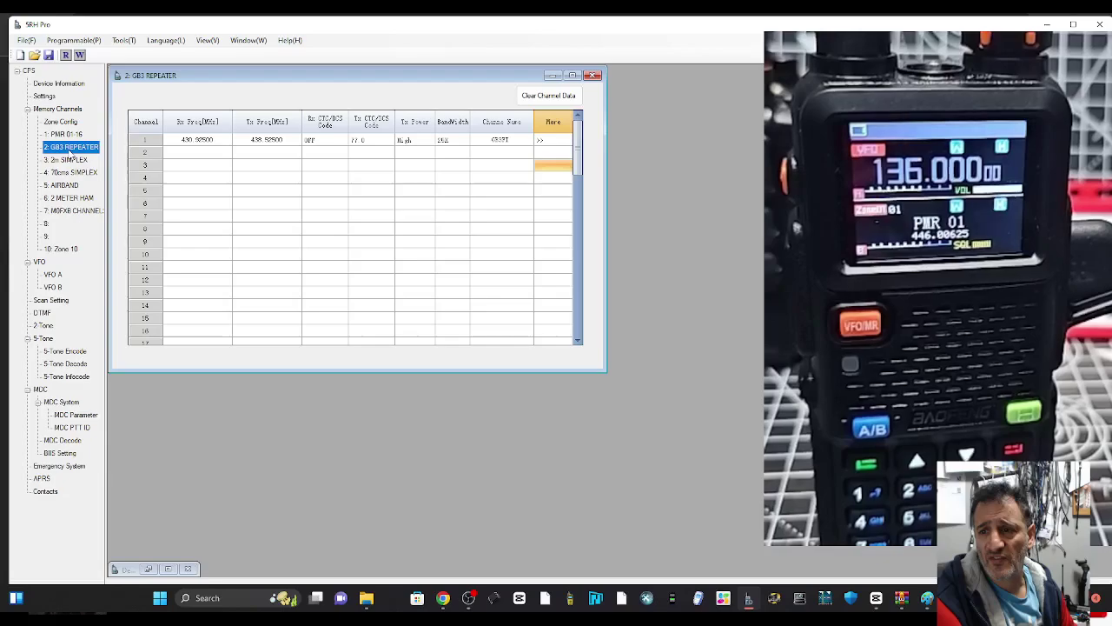
{"action": "left_click", "coordinate": [74, 162]}
{"action": "left_click", "coordinate": [71, 173]}
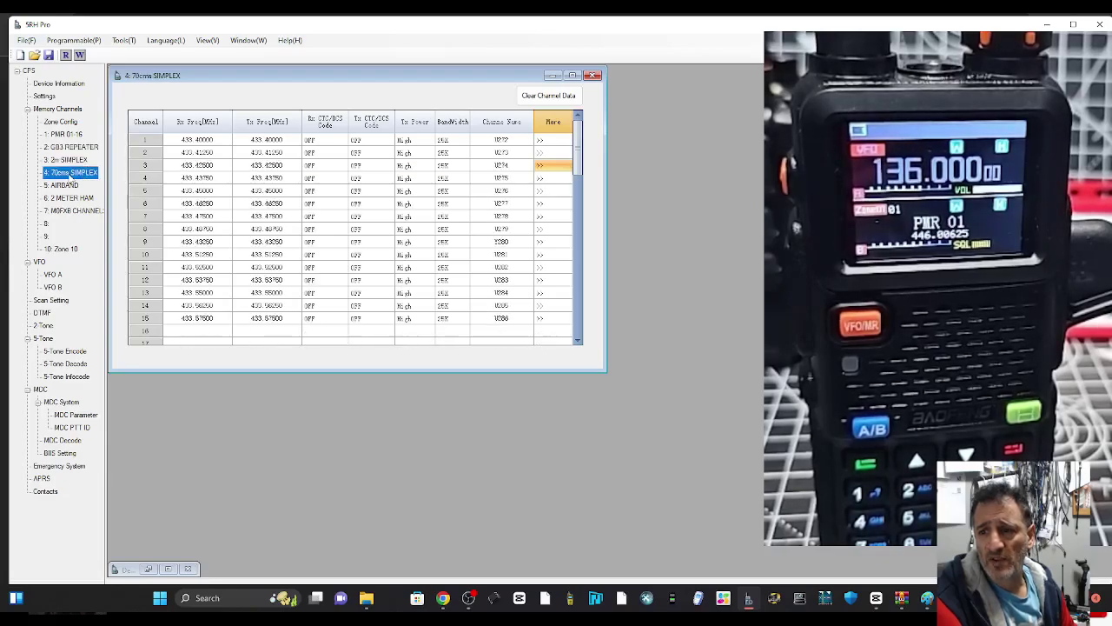
{"action": "left_click", "coordinate": [71, 186]}
{"action": "left_click", "coordinate": [77, 199]}
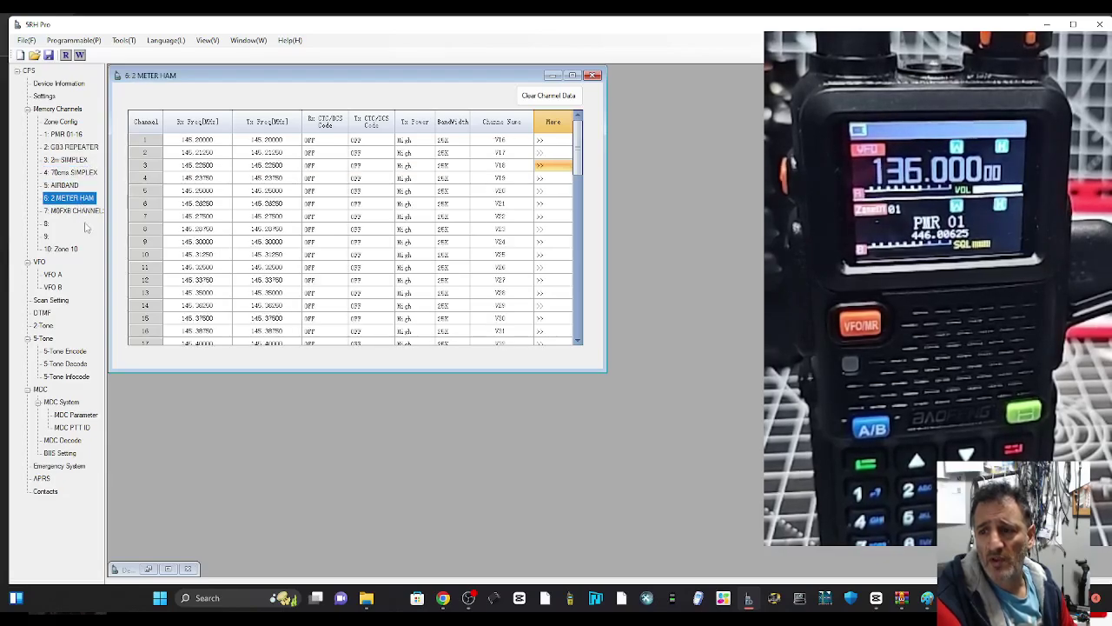
{"action": "left_click", "coordinate": [81, 210]}
Revisit each zone's channel list, then show the radio's general Settings page
{"action": "left_click", "coordinate": [78, 199]}
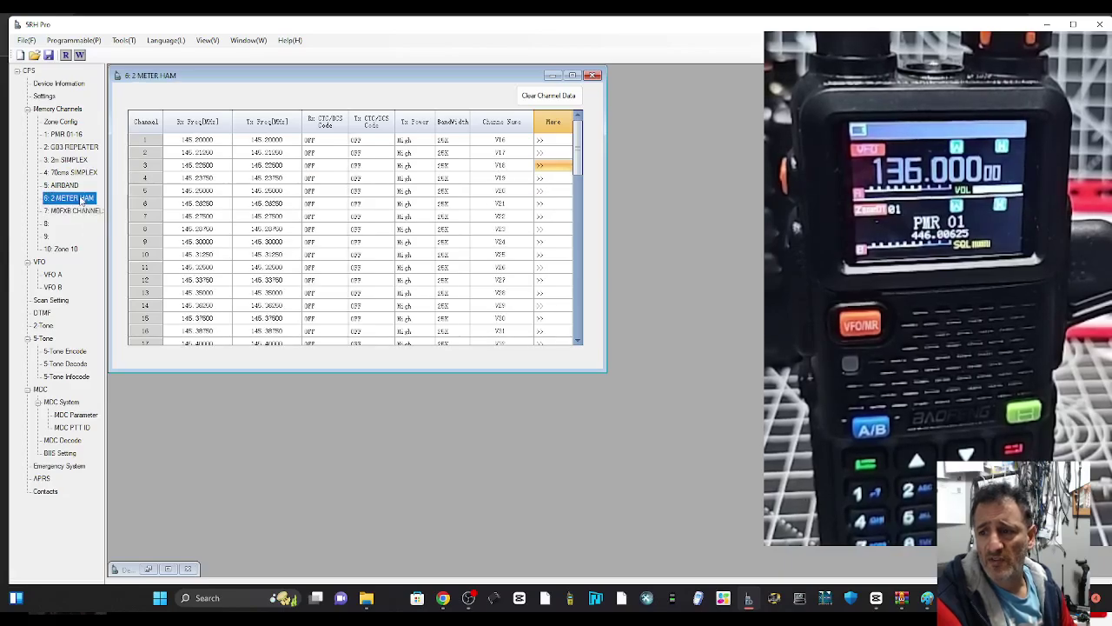
{"action": "left_click", "coordinate": [76, 185]}
{"action": "left_click", "coordinate": [74, 172]}
{"action": "left_click", "coordinate": [73, 160]}
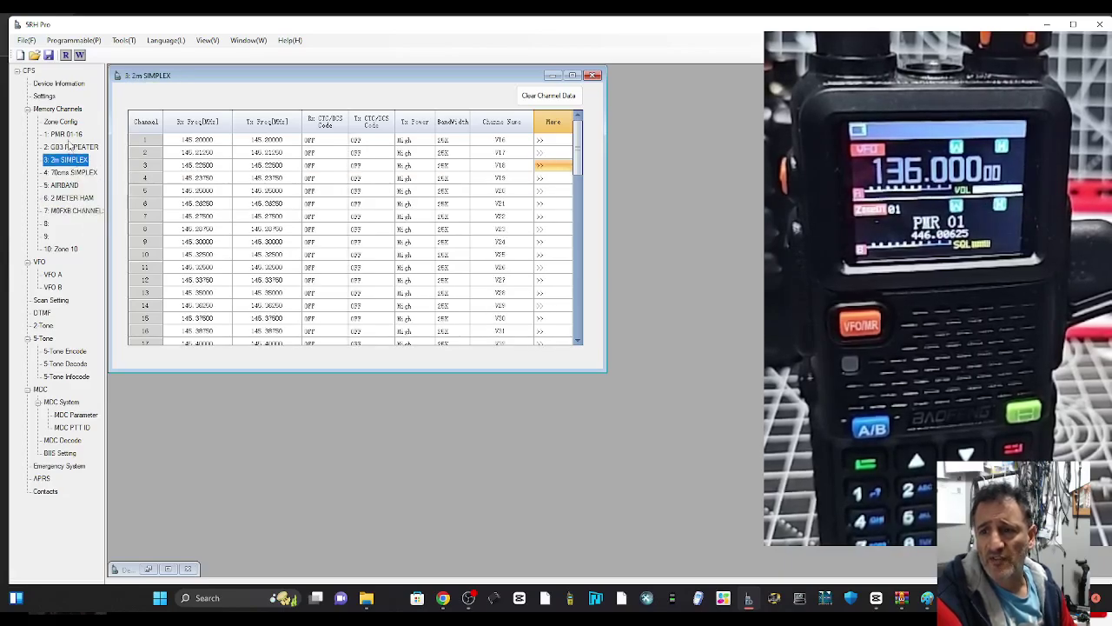
{"action": "left_click", "coordinate": [71, 136]}
{"action": "left_click", "coordinate": [70, 148]}
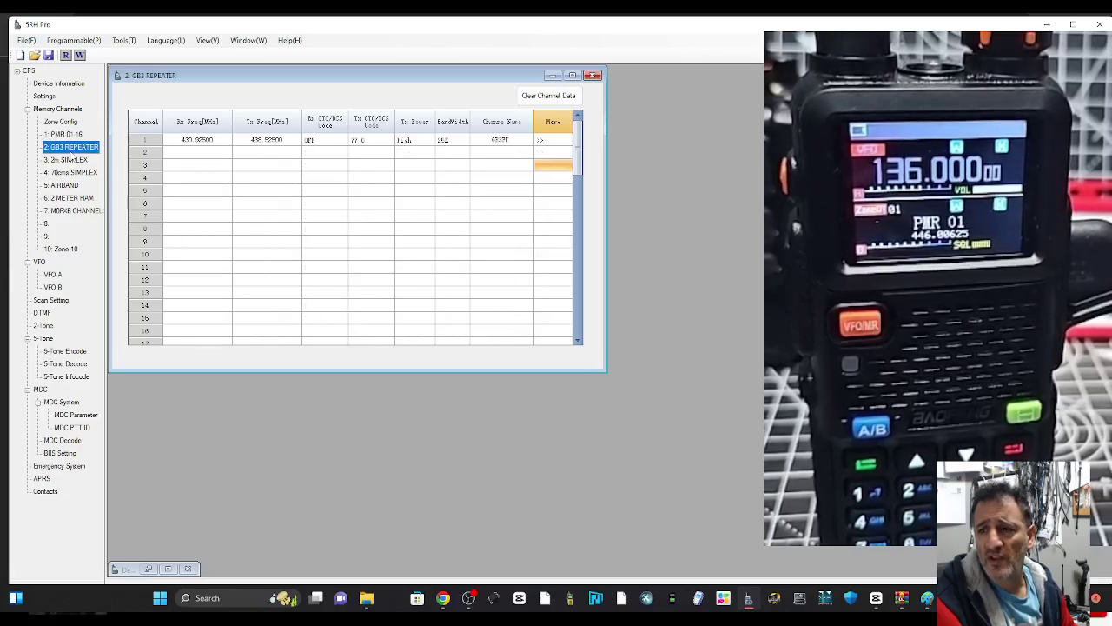
{"action": "left_click", "coordinate": [98, 210]}
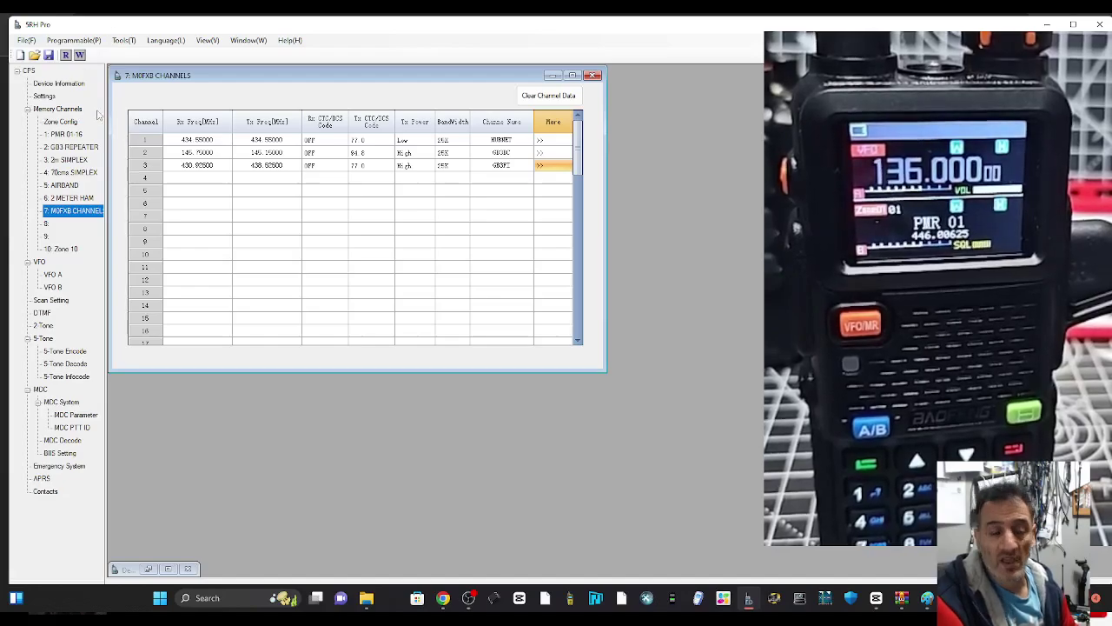
{"action": "left_click", "coordinate": [45, 97]}
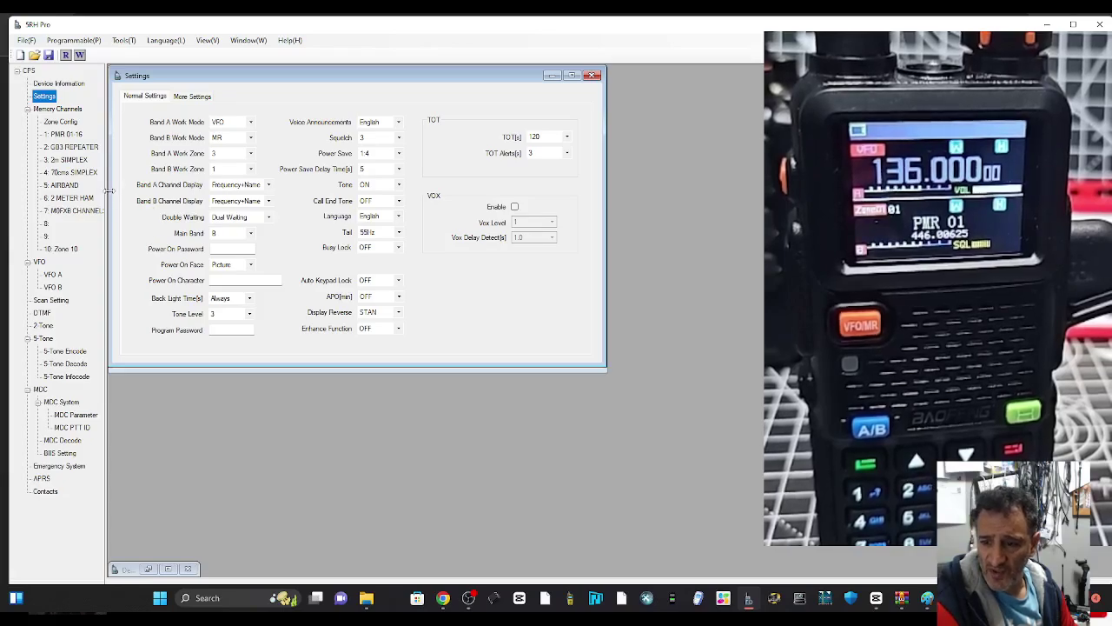
View the APRS and Contacts pages, ending on the Emergency System page
{"action": "left_click", "coordinate": [43, 478]}
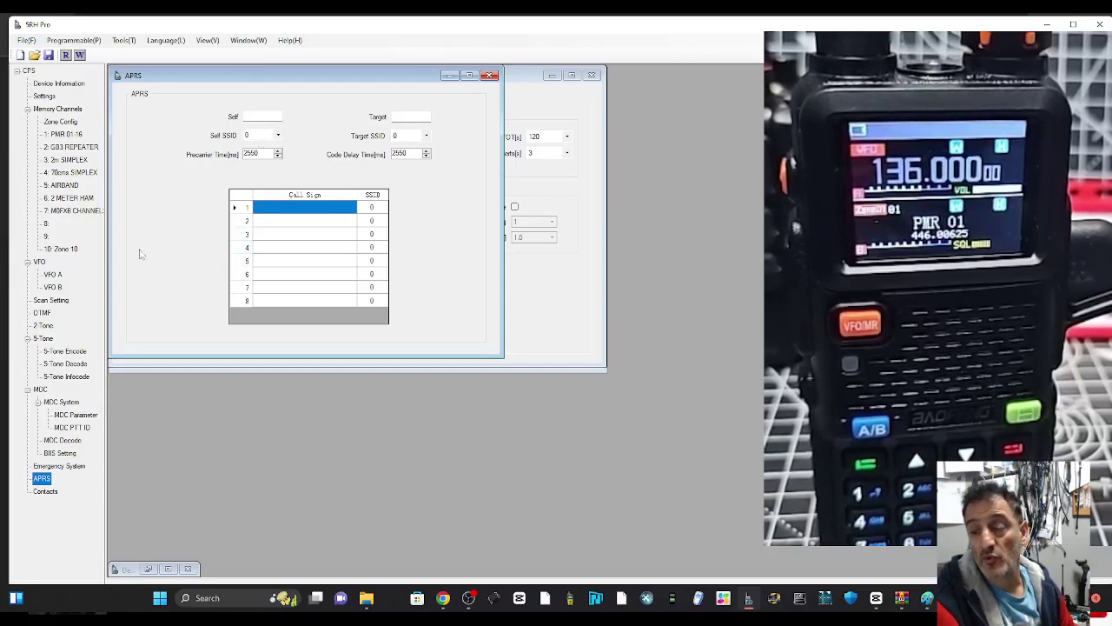
{"action": "left_click", "coordinate": [48, 492]}
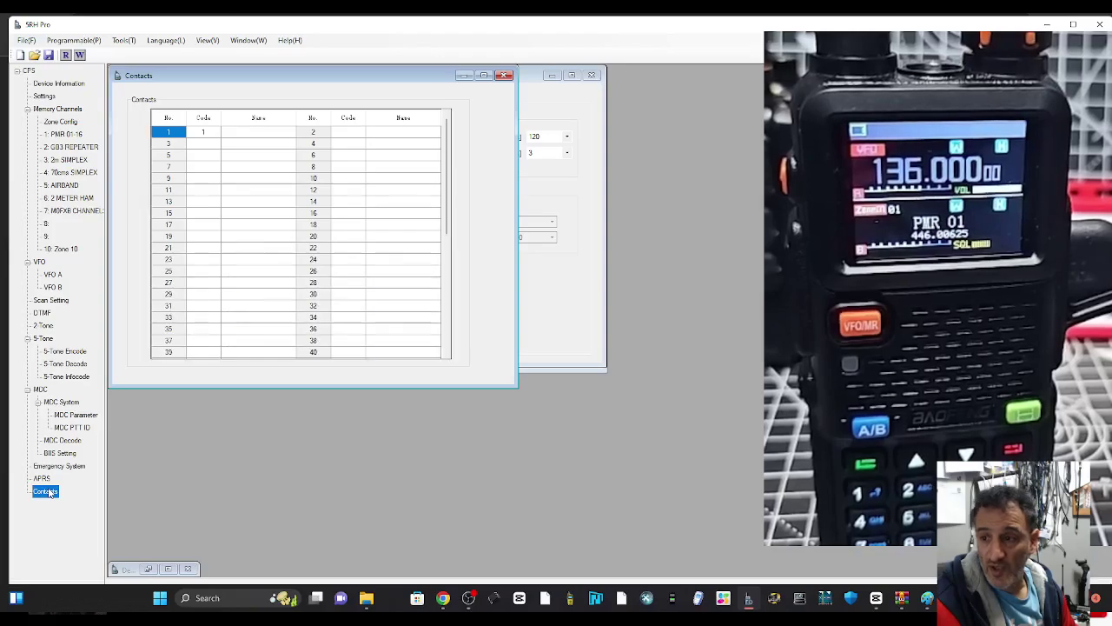
{"action": "left_click", "coordinate": [43, 479]}
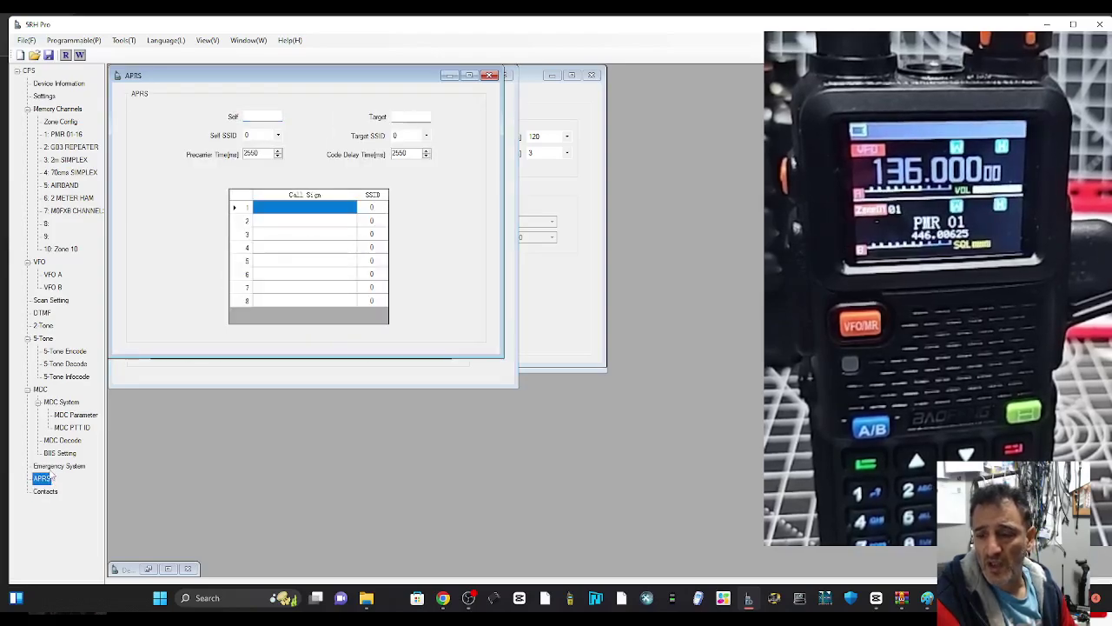
{"action": "left_click", "coordinate": [54, 466]}
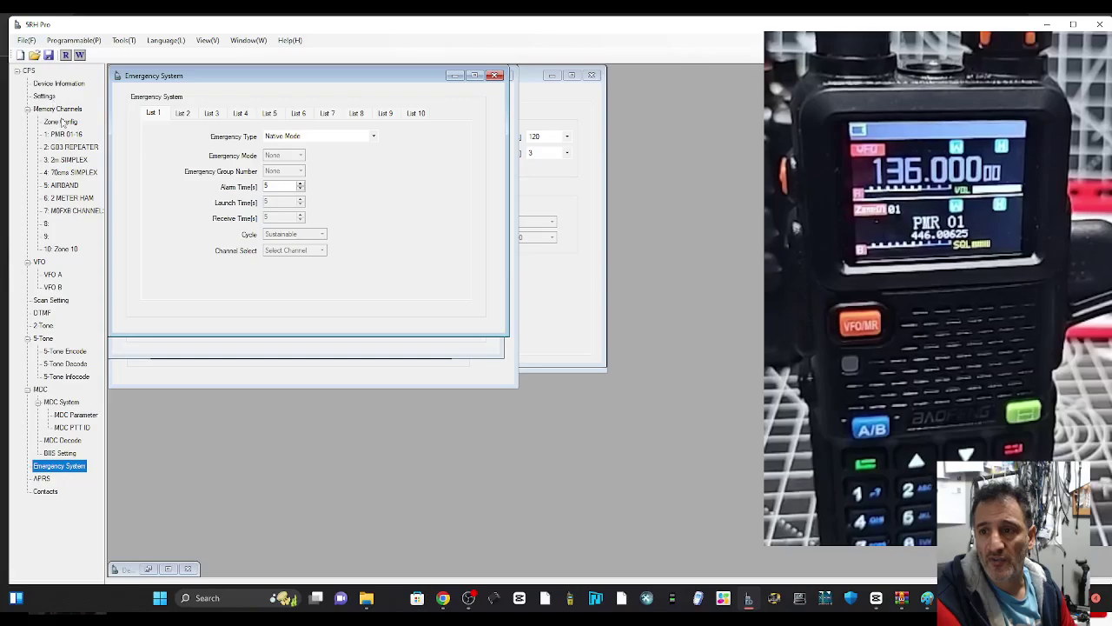
Tick GPS Enable and APRS Enable on the Settings page's More Settings tab
{"action": "left_click", "coordinate": [45, 96]}
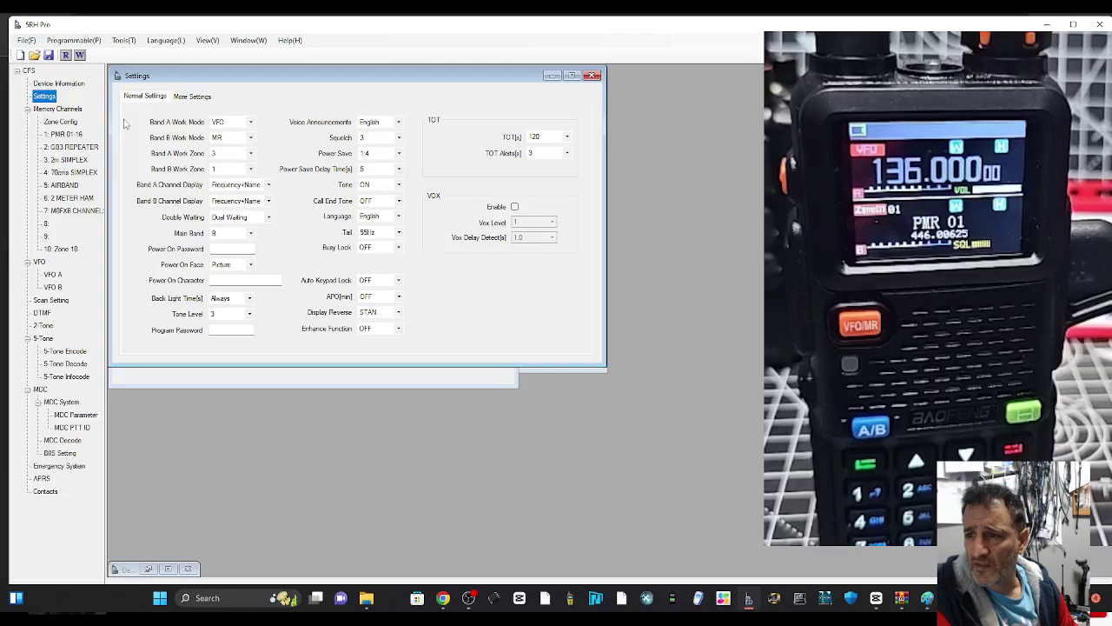
{"action": "left_click", "coordinate": [198, 97]}
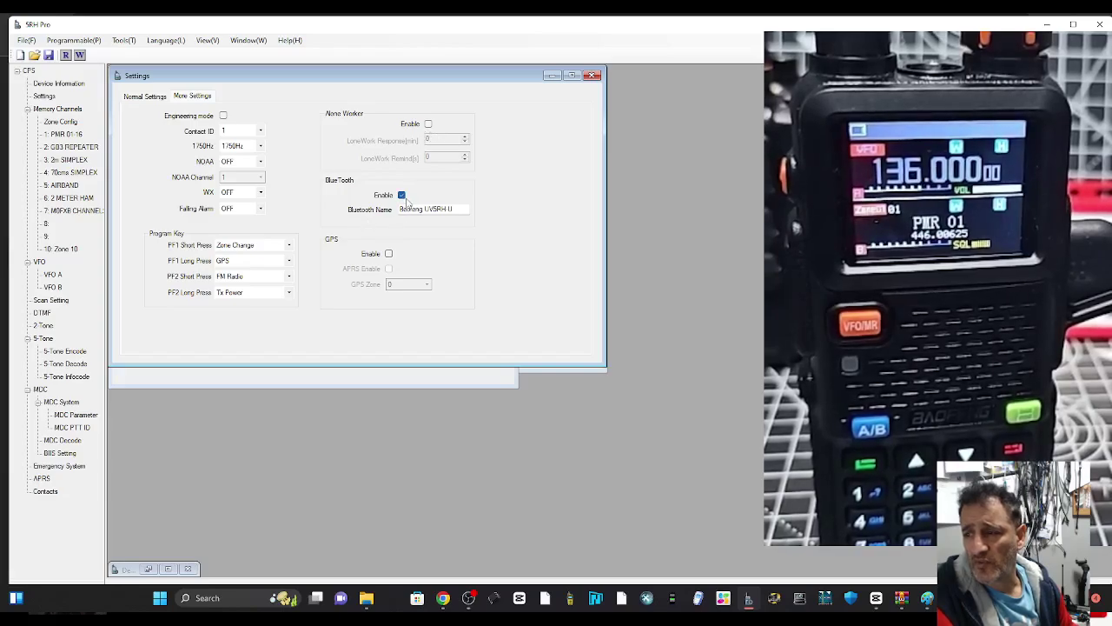
{"action": "left_click", "coordinate": [389, 254]}
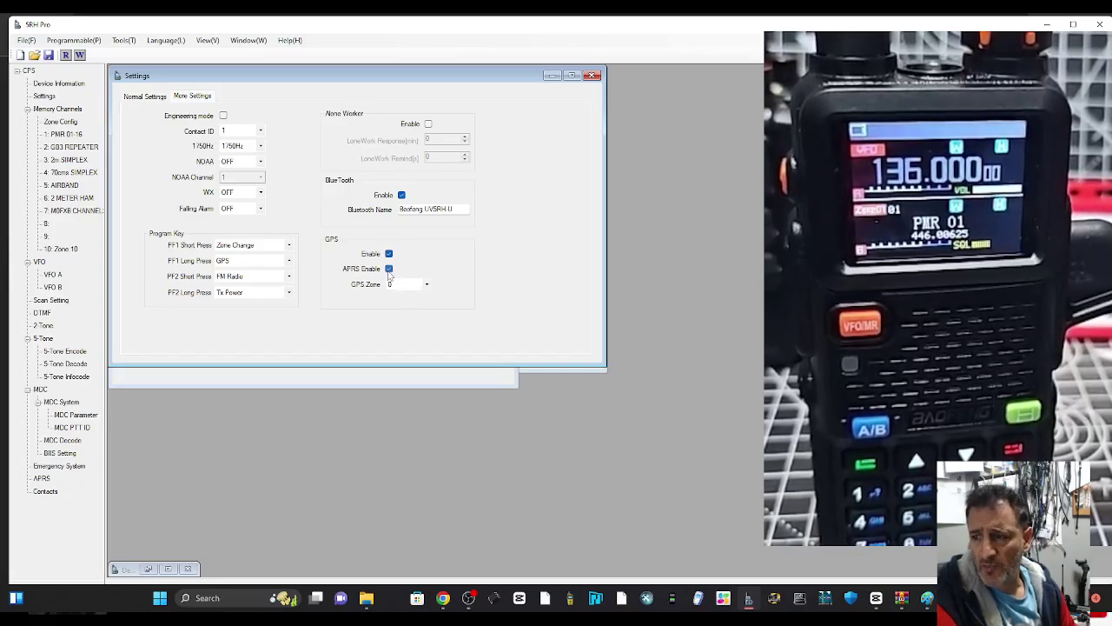
{"action": "left_click", "coordinate": [389, 269]}
{"action": "left_click", "coordinate": [76, 41]}
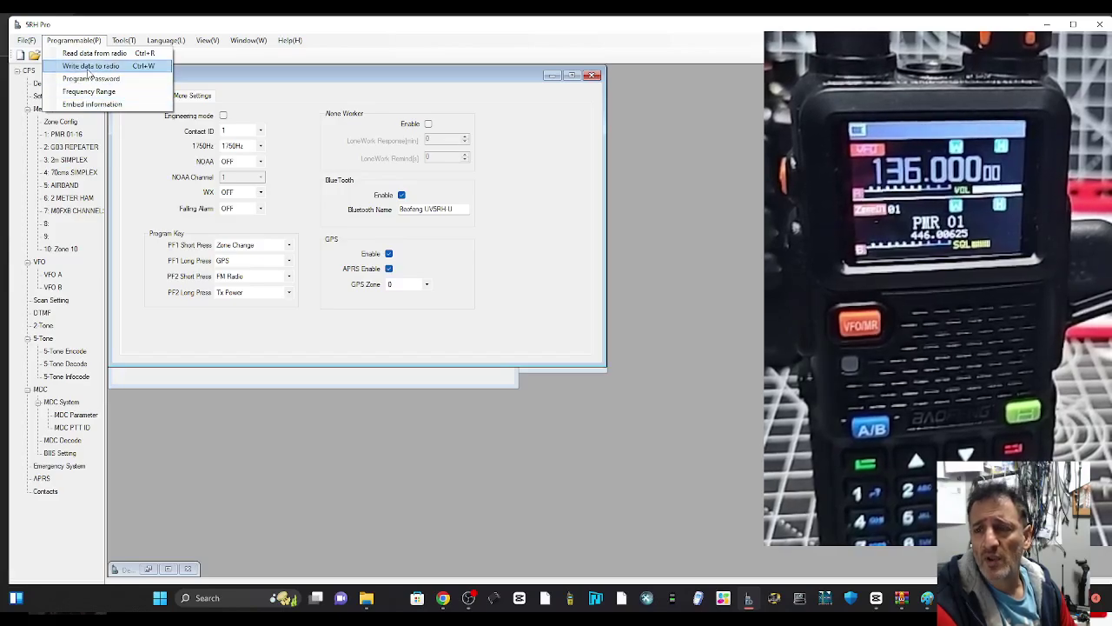
Write the GPS/APRS-enabled configuration to the radio and close the write window after success
{"action": "left_click", "coordinate": [89, 67]}
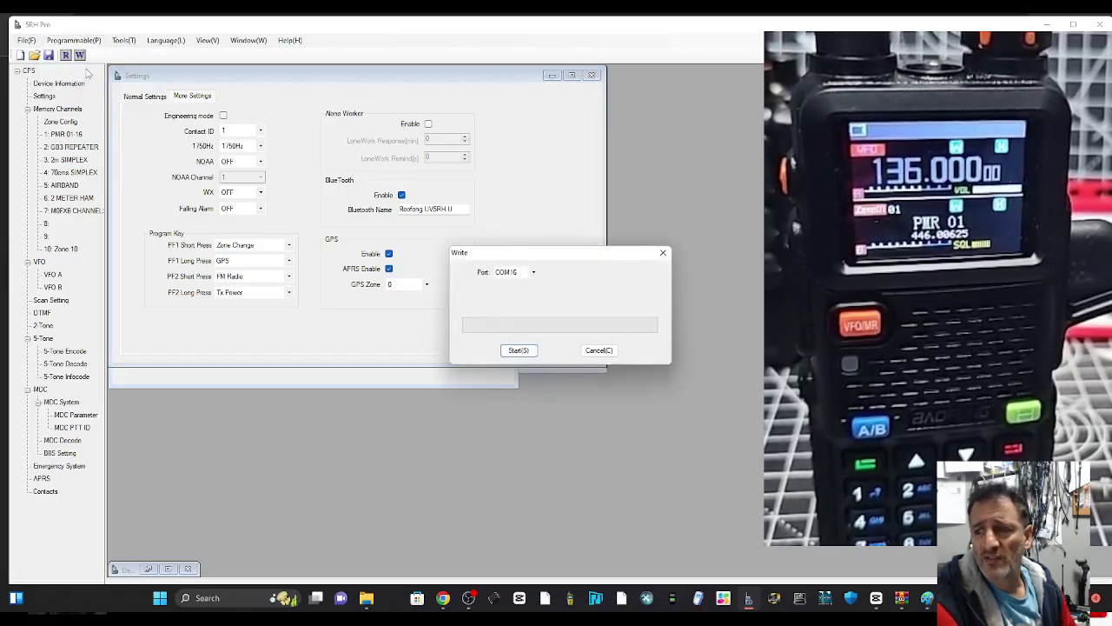
{"action": "left_click", "coordinate": [519, 350]}
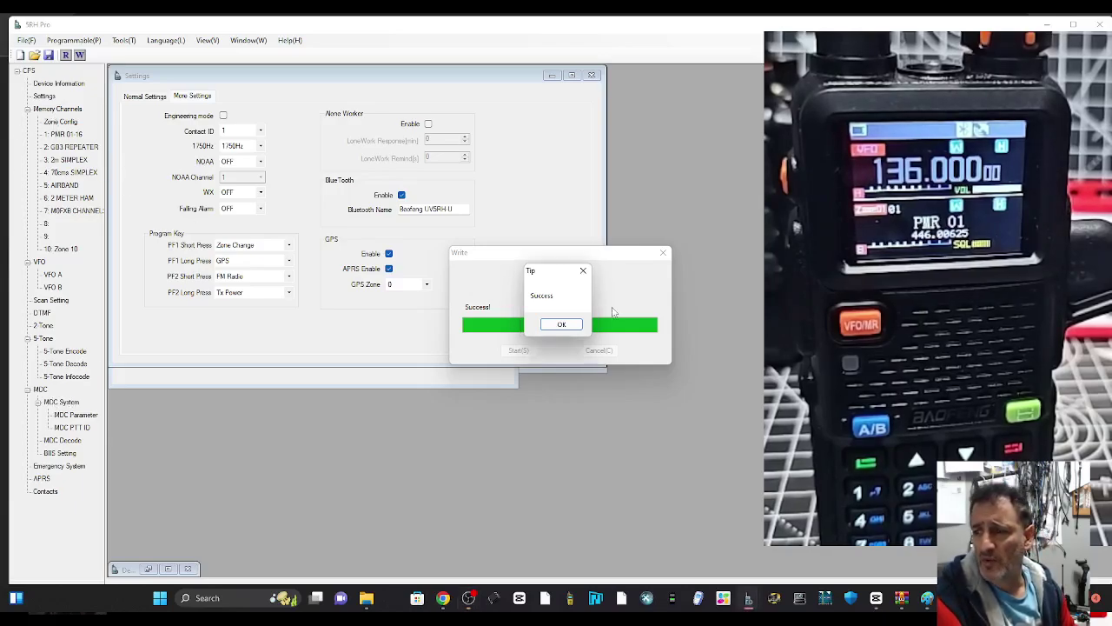
{"action": "left_click", "coordinate": [561, 324]}
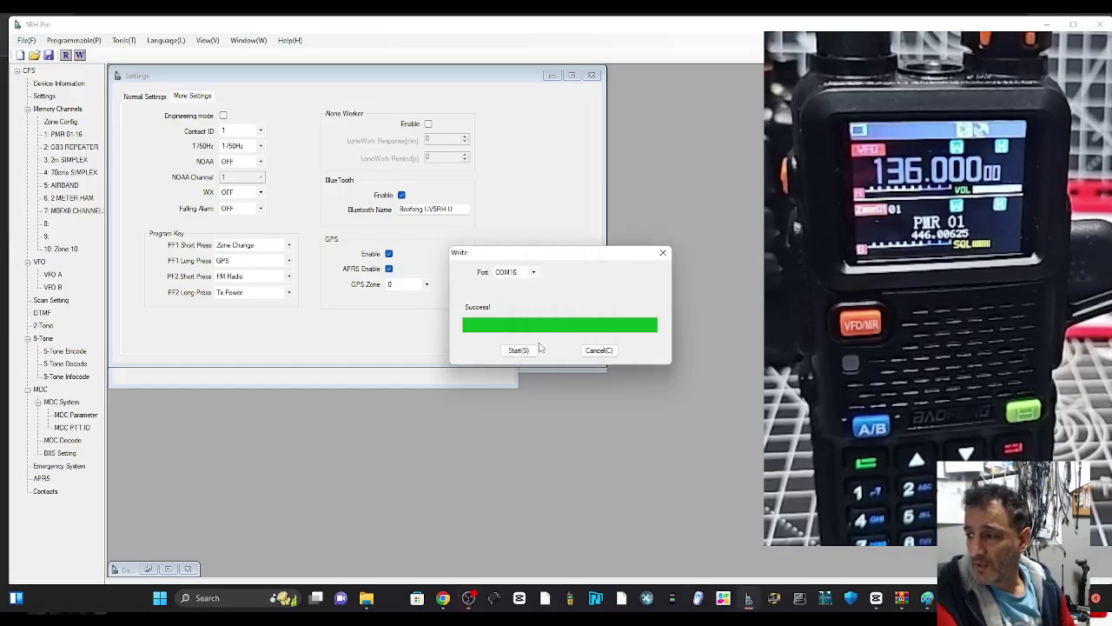
{"action": "left_click", "coordinate": [591, 352]}
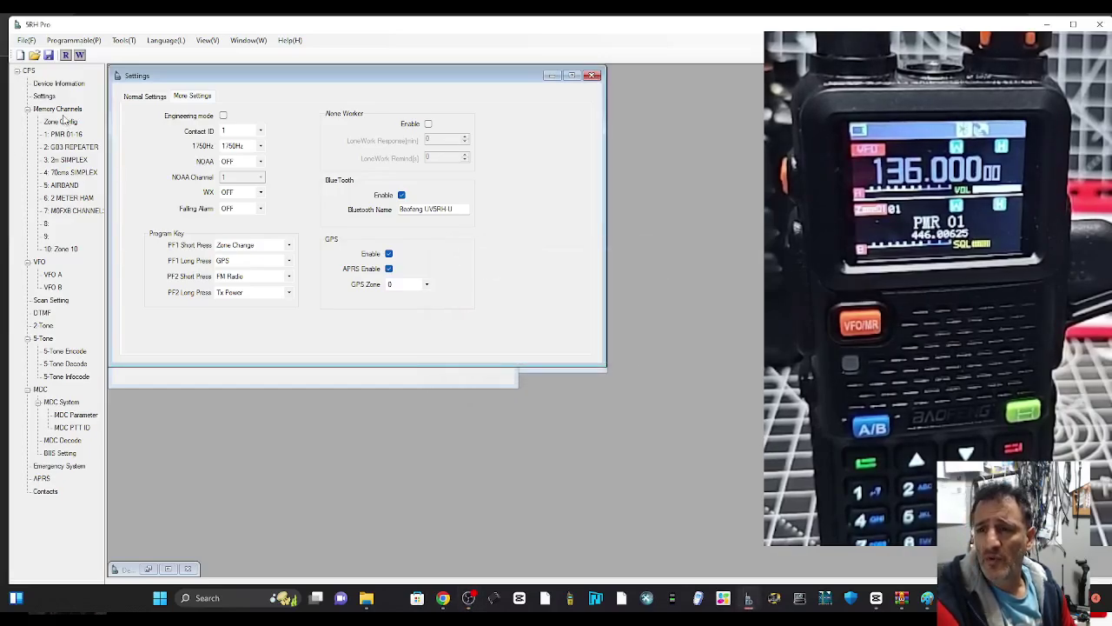
In zone 7, give channel 4 a 144.800 MHz receive frequency and Low transmit power
{"action": "double_click", "coordinate": [59, 110]}
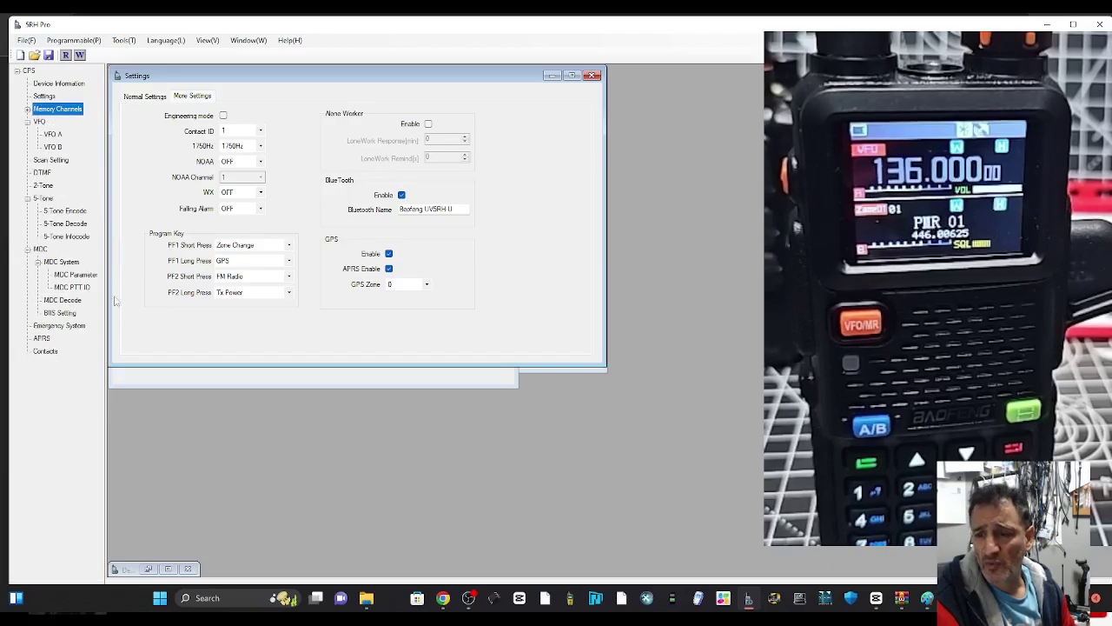
{"action": "double_click", "coordinate": [61, 111]}
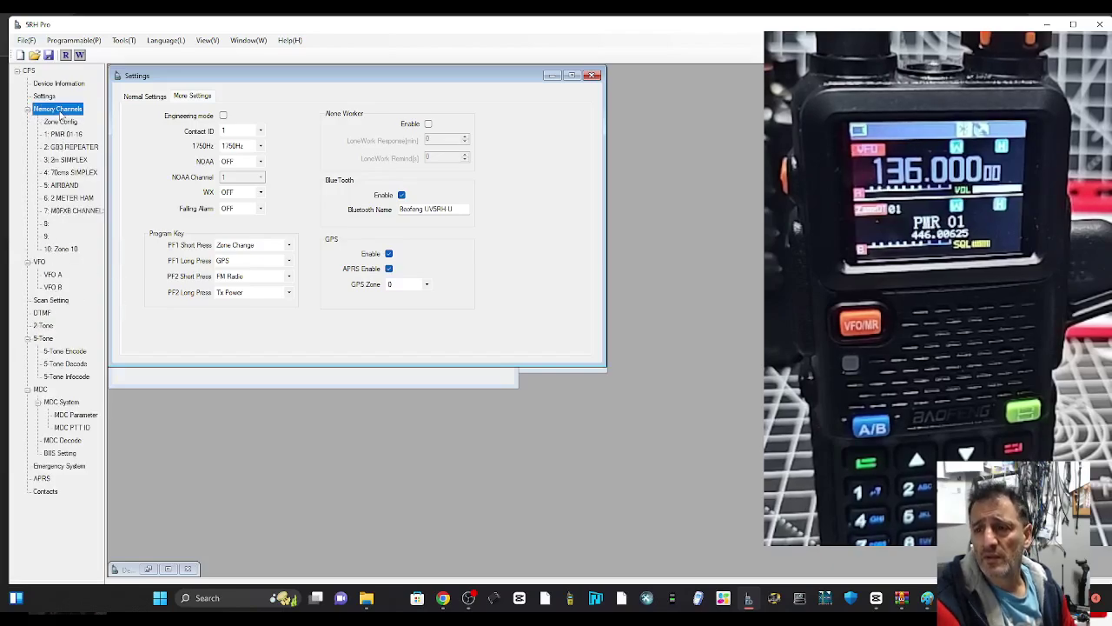
{"action": "left_click", "coordinate": [74, 209]}
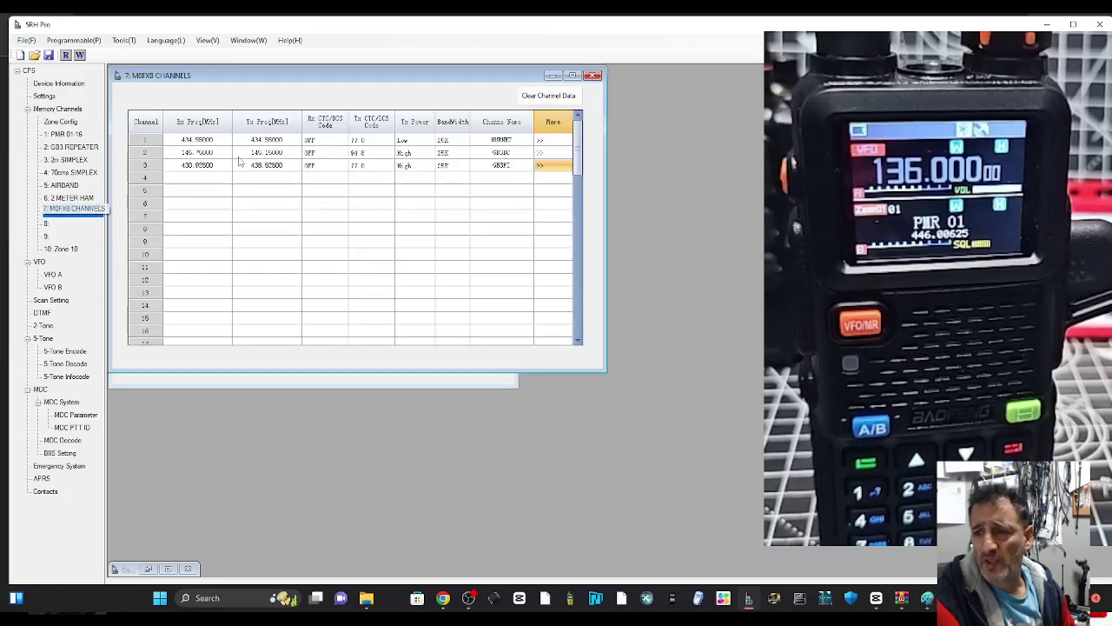
{"action": "left_click", "coordinate": [198, 178]}
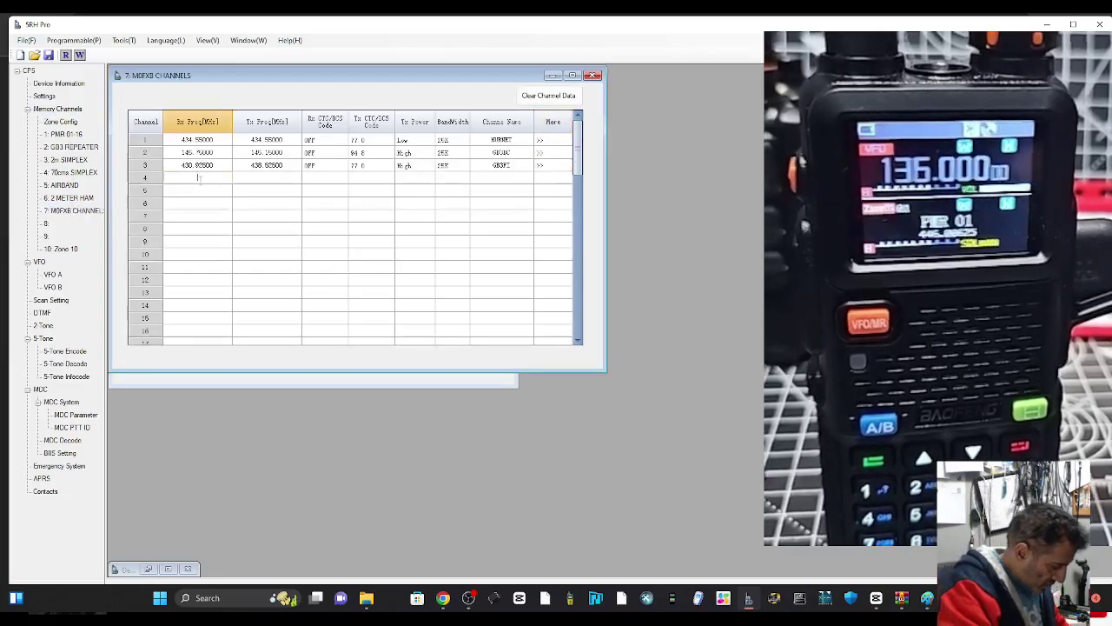
{"action": "type", "text": "1"}
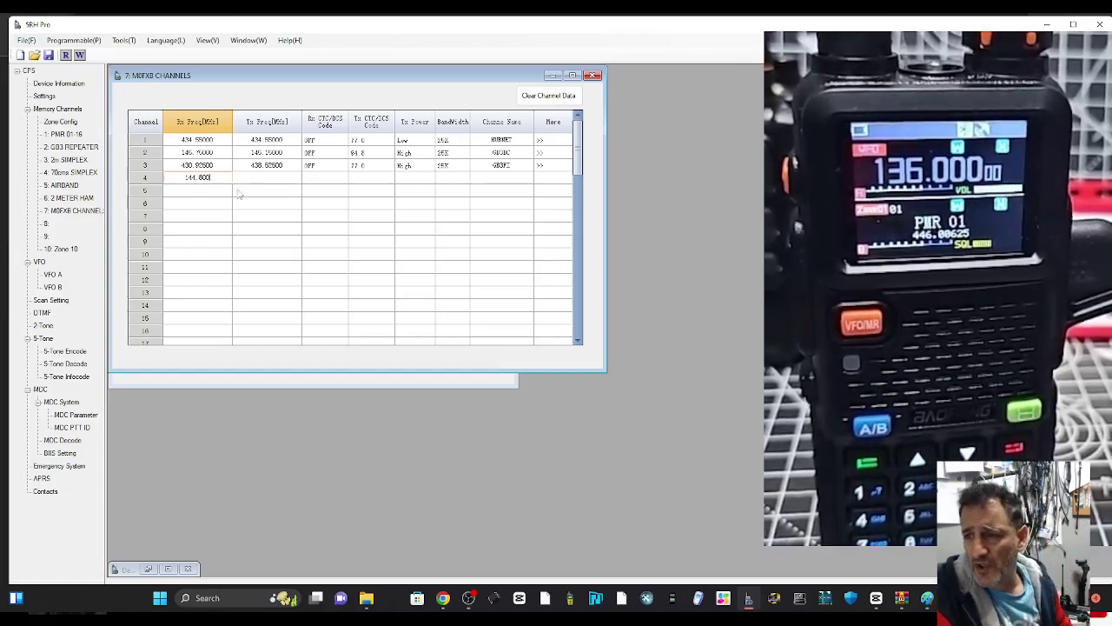
{"action": "type", "text": "44.800"}
{"action": "left_click", "coordinate": [261, 165]}
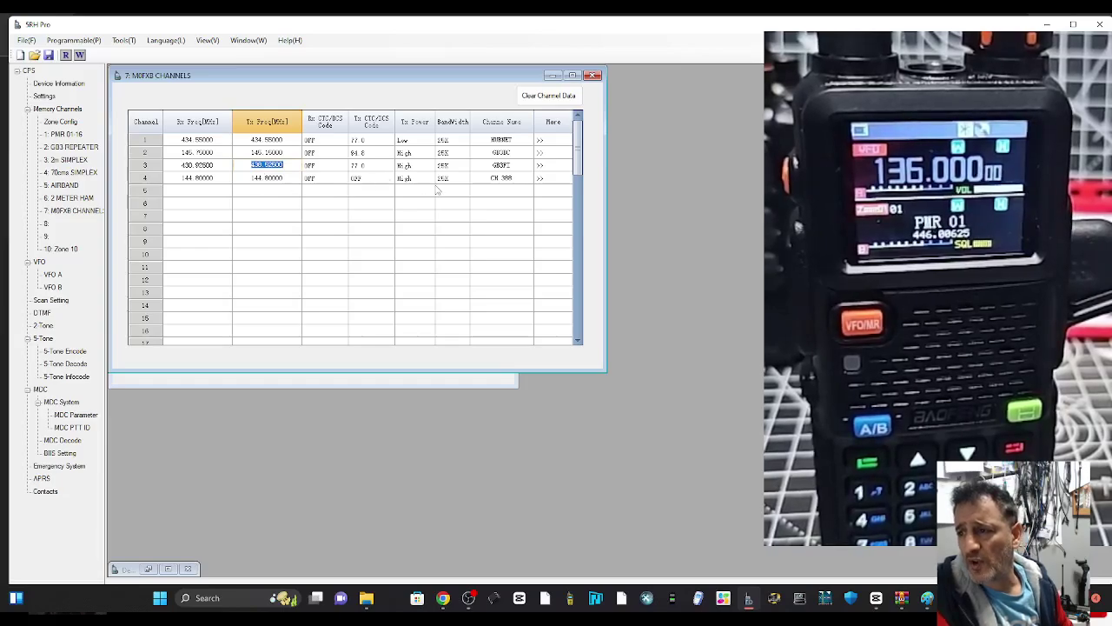
{"action": "left_click", "coordinate": [425, 179]}
{"action": "left_click", "coordinate": [426, 179]}
{"action": "left_click", "coordinate": [420, 193]}
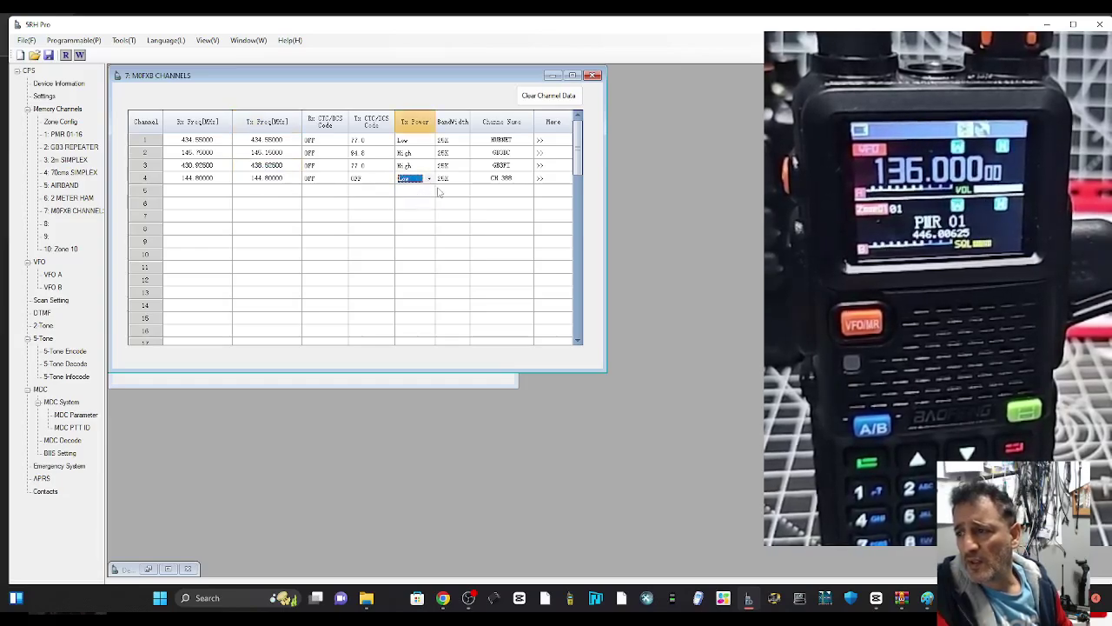
Rename channel 4 to 'APRS' in its full edit form and close it
{"action": "left_click", "coordinate": [540, 177]}
{"action": "double_click", "coordinate": [571, 216]}
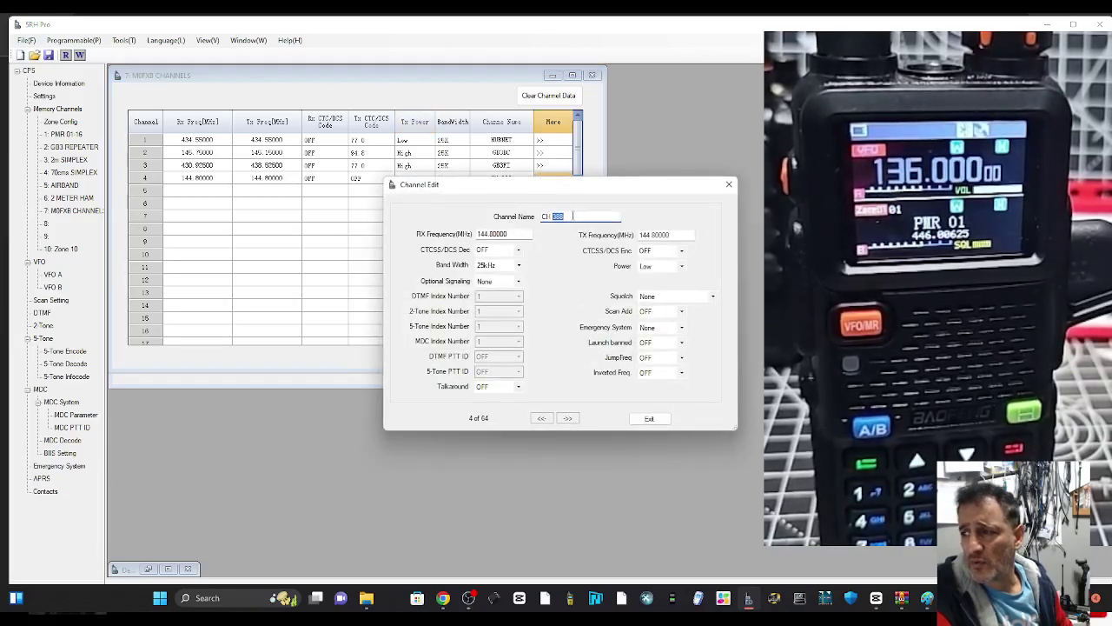
{"action": "key", "text": "BackSpace"}
{"action": "key", "text": "BackSpace"}
{"action": "key", "text": "BackSpace"}
{"action": "key", "text": "BackSpace"}
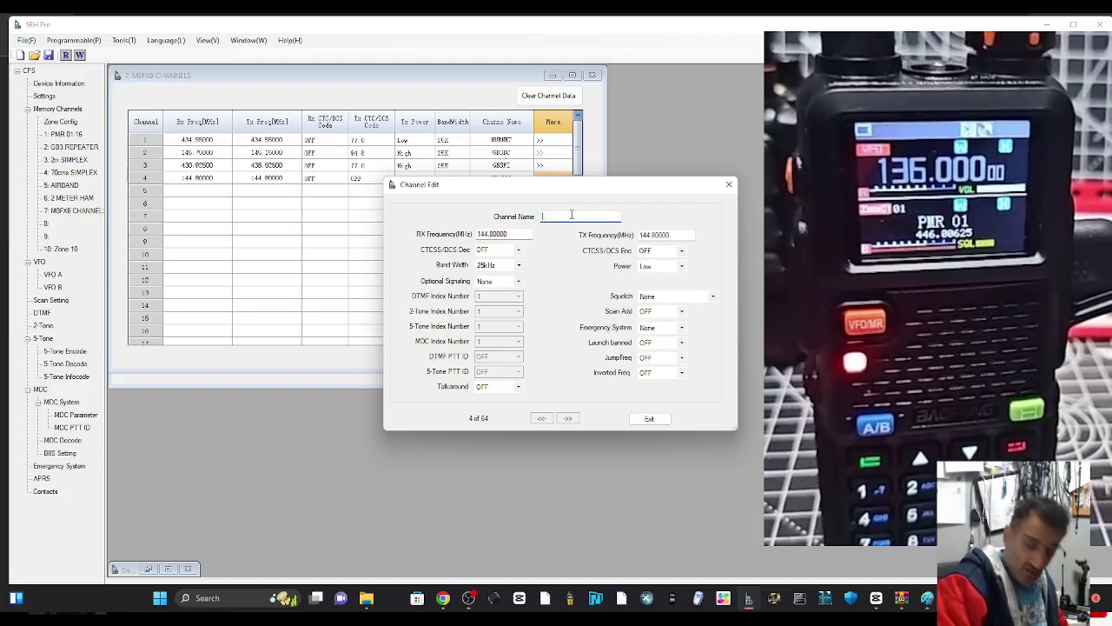
{"action": "type", "text": "APRS"}
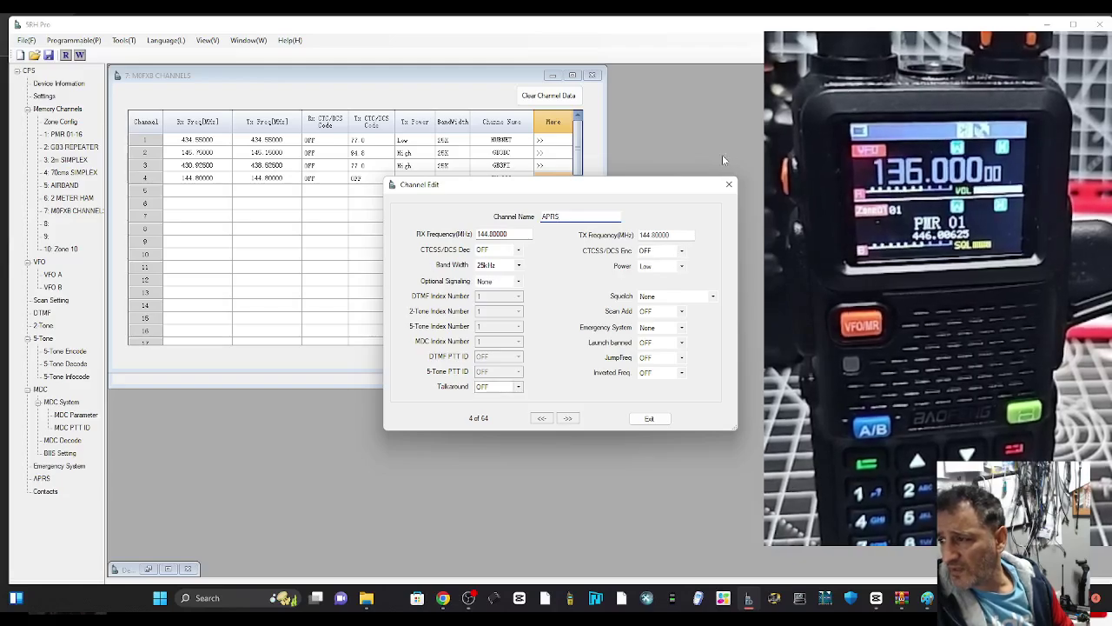
{"action": "left_click", "coordinate": [728, 184]}
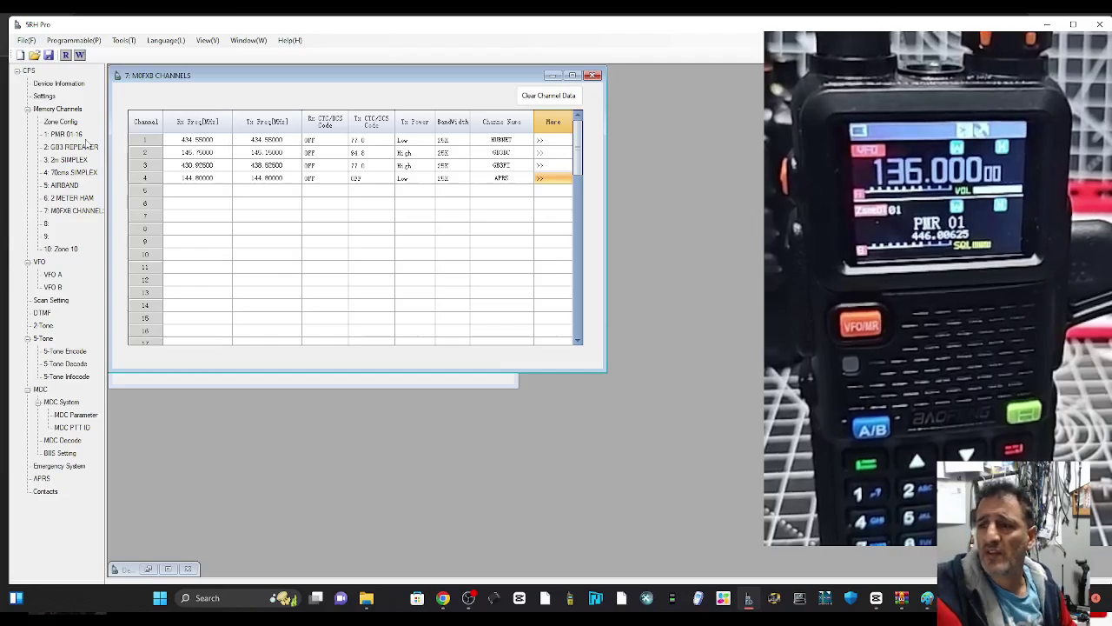
On the APRS page, enter the operator's callsign as the first call sign with SSID -5
{"action": "double_click", "coordinate": [41, 478]}
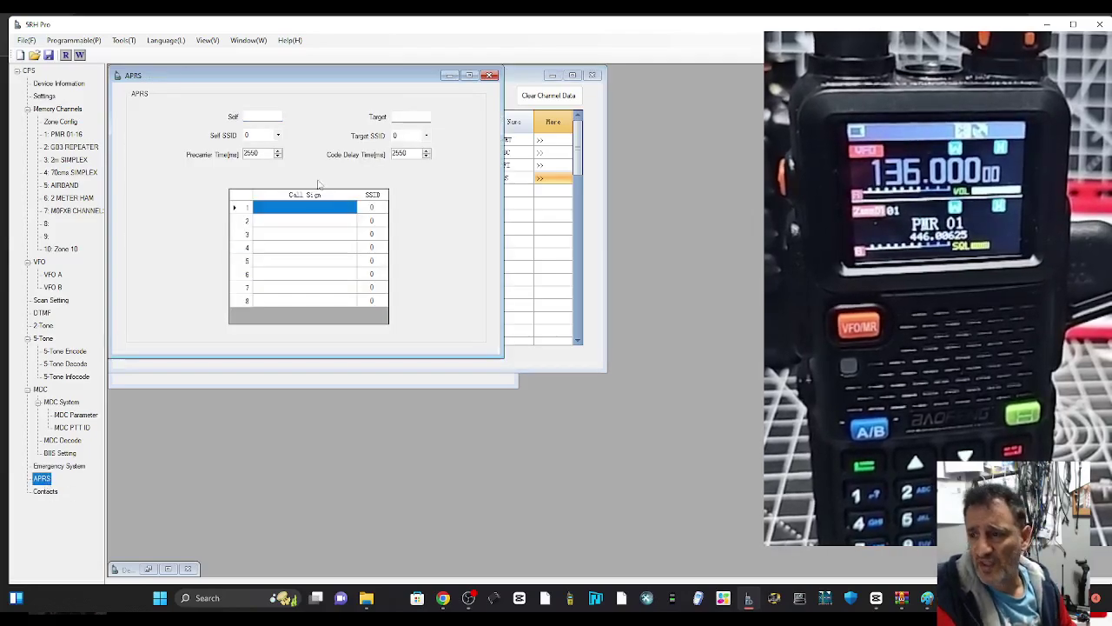
{"action": "left_click", "coordinate": [287, 208]}
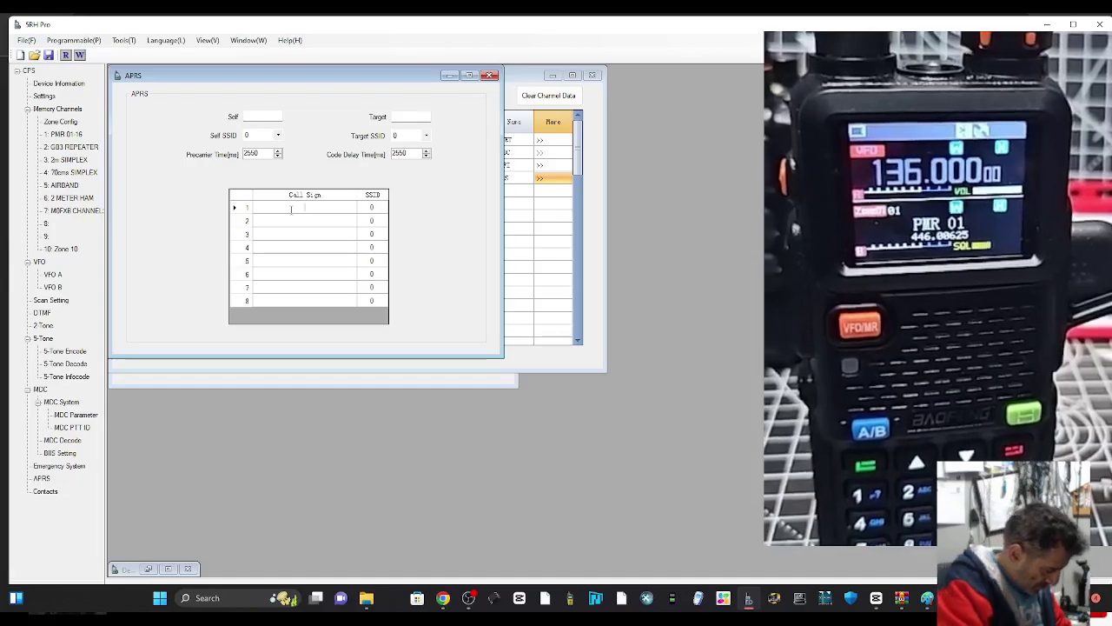
{"action": "type", "text": "M0FXB"}
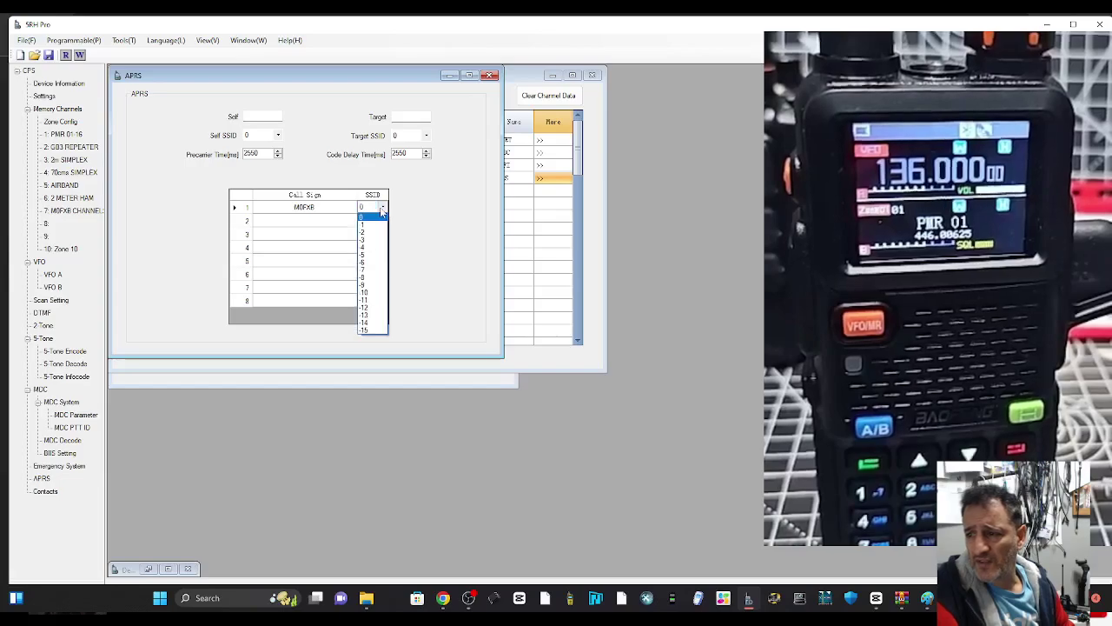
{"action": "left_click", "coordinate": [374, 254]}
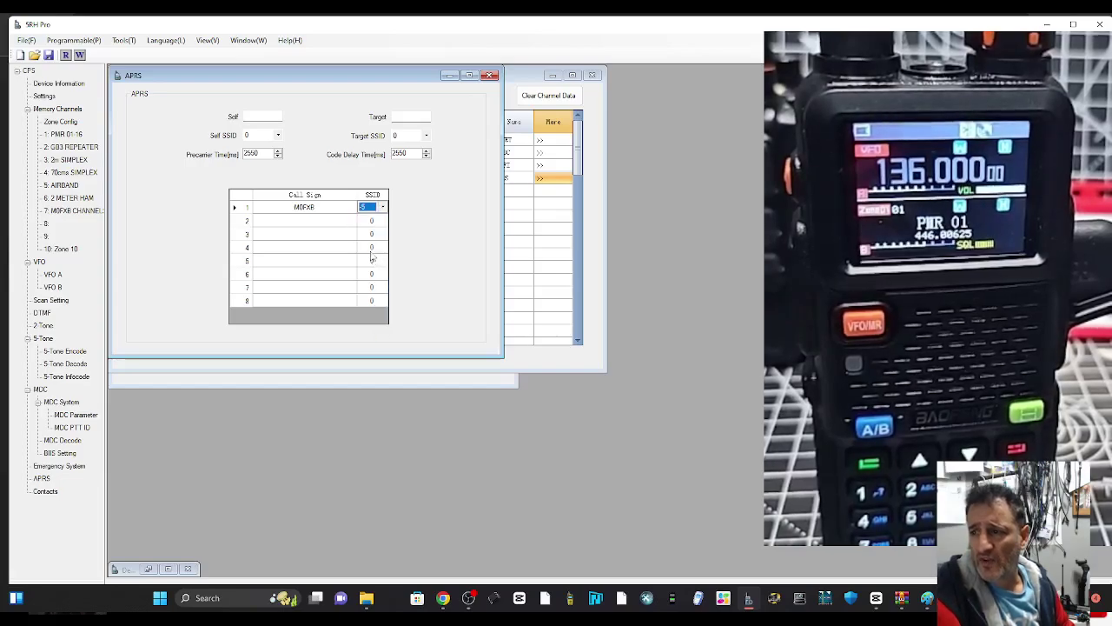
{"action": "left_click", "coordinate": [267, 114]}
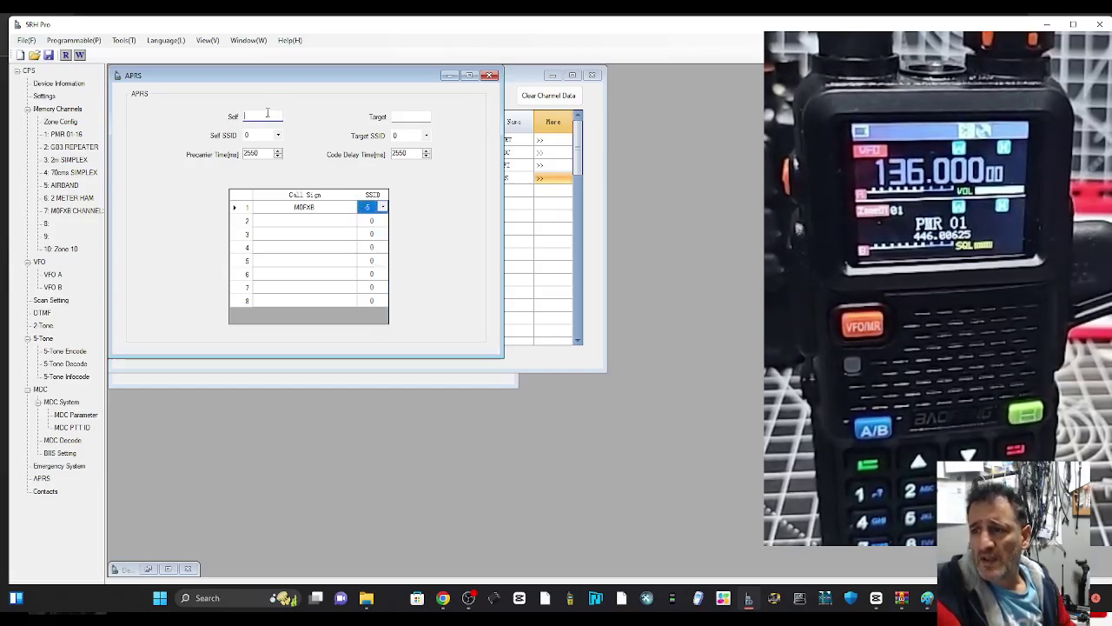
{"action": "left_click", "coordinate": [415, 116]}
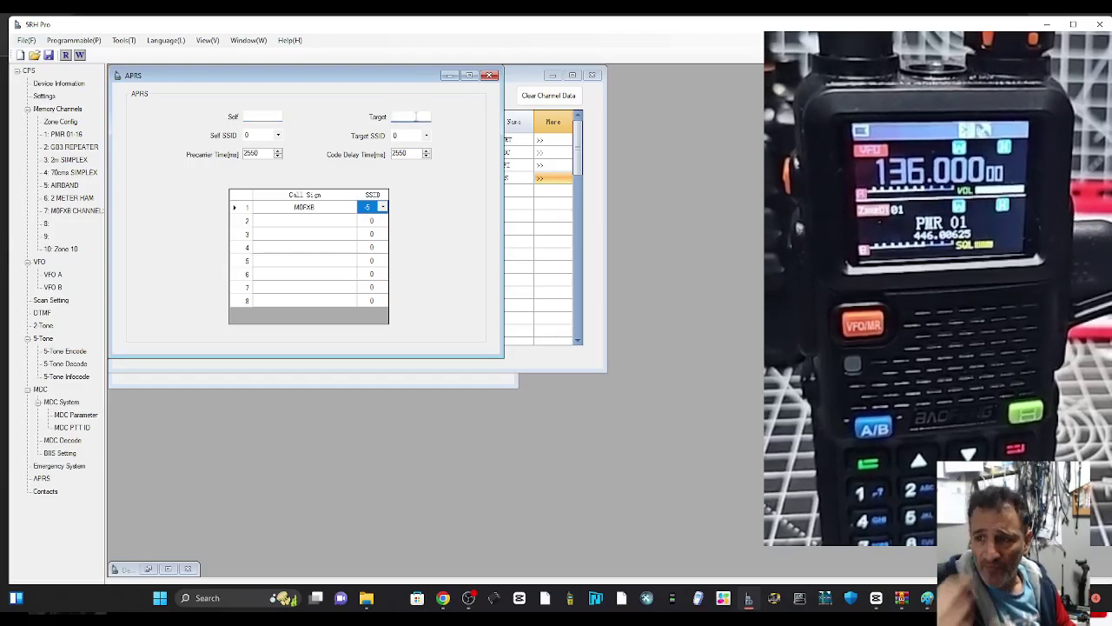
Set the Self callsign to the operator's callsign with SSID -5
{"action": "left_click", "coordinate": [264, 117]}
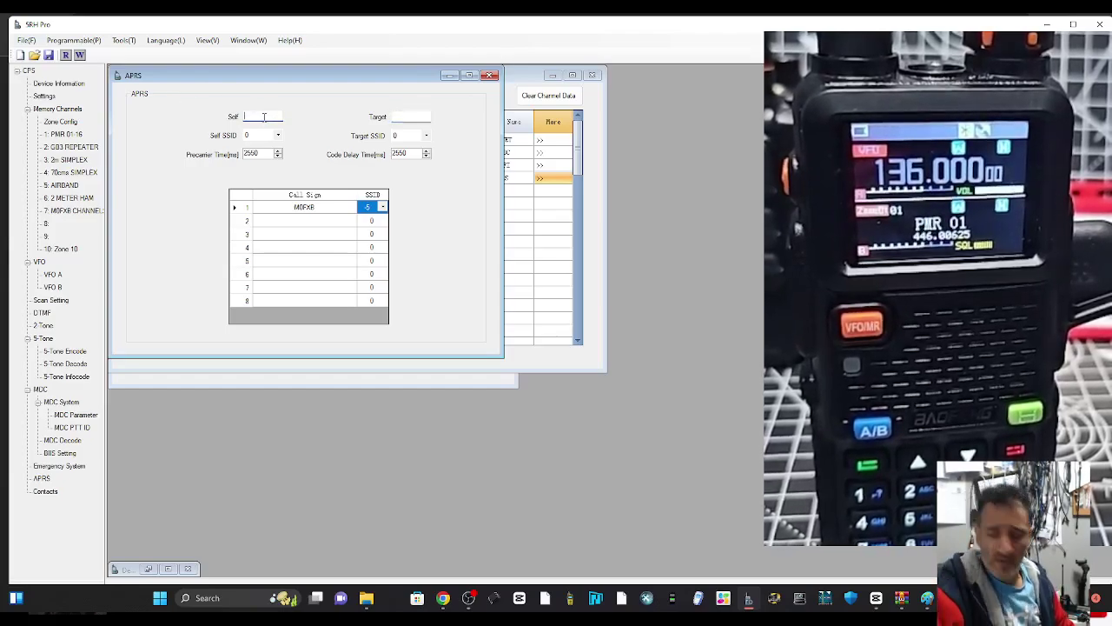
{"action": "type", "text": "M0FXB"}
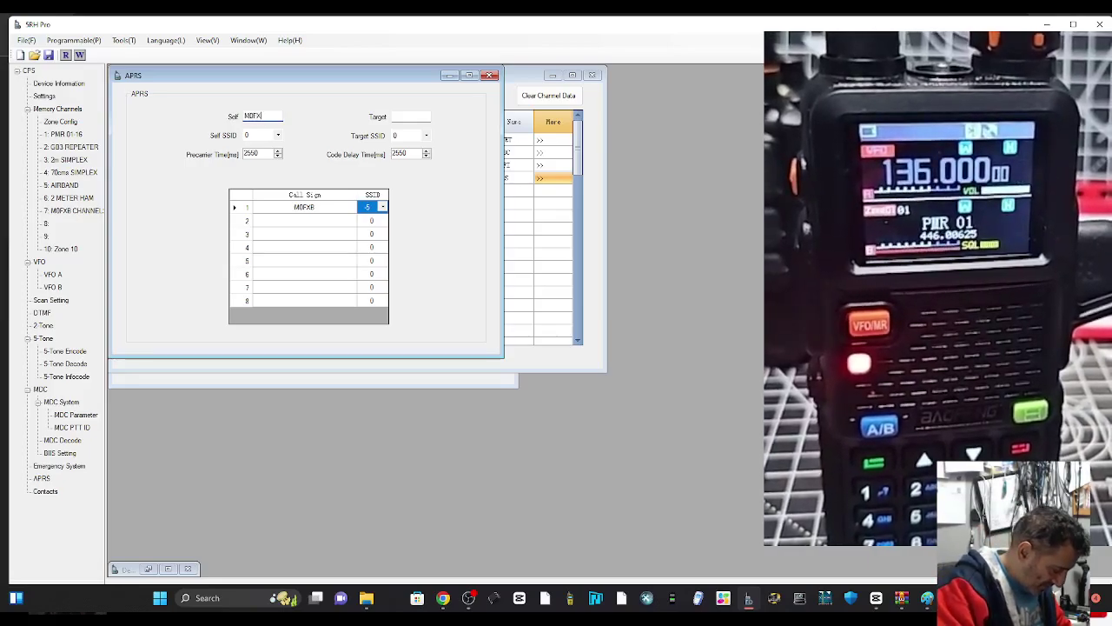
{"action": "left_click", "coordinate": [278, 136]}
{"action": "left_click", "coordinate": [274, 182]}
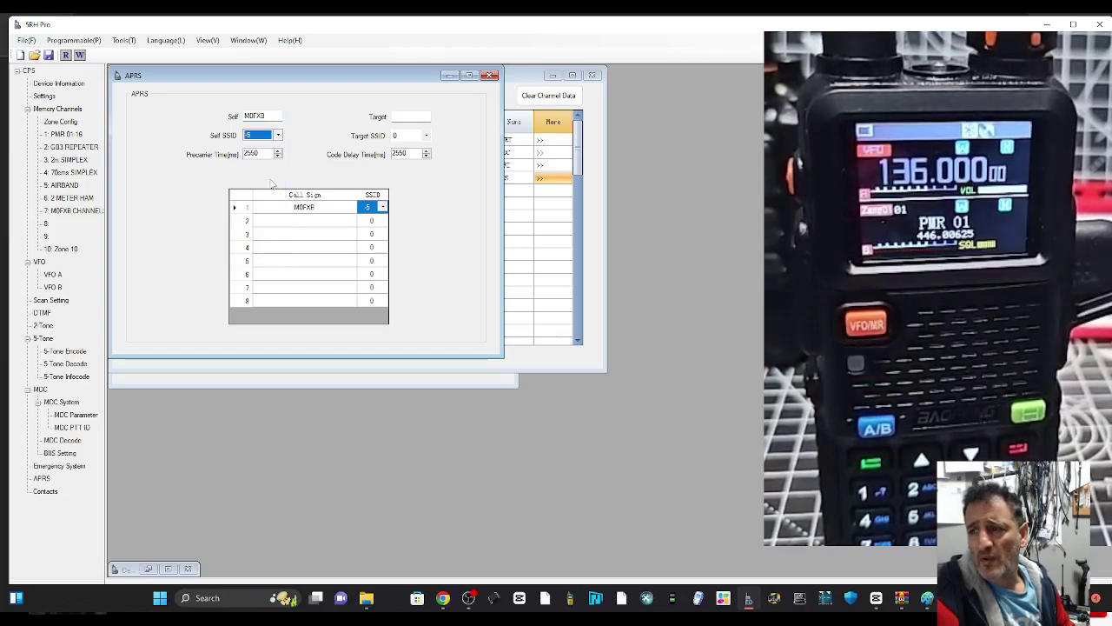
Set the APRS Target to WIDE1 with Target SSID -8
{"action": "left_click", "coordinate": [413, 116]}
{"action": "type", "text": "WIDE"}
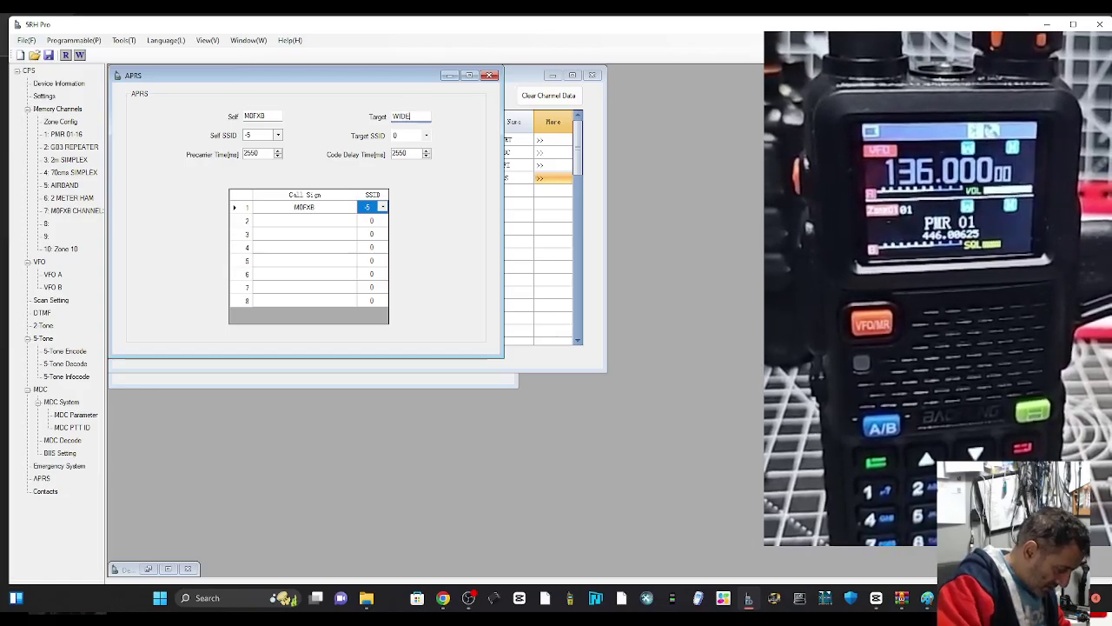
{"action": "type", "text": "1W"}
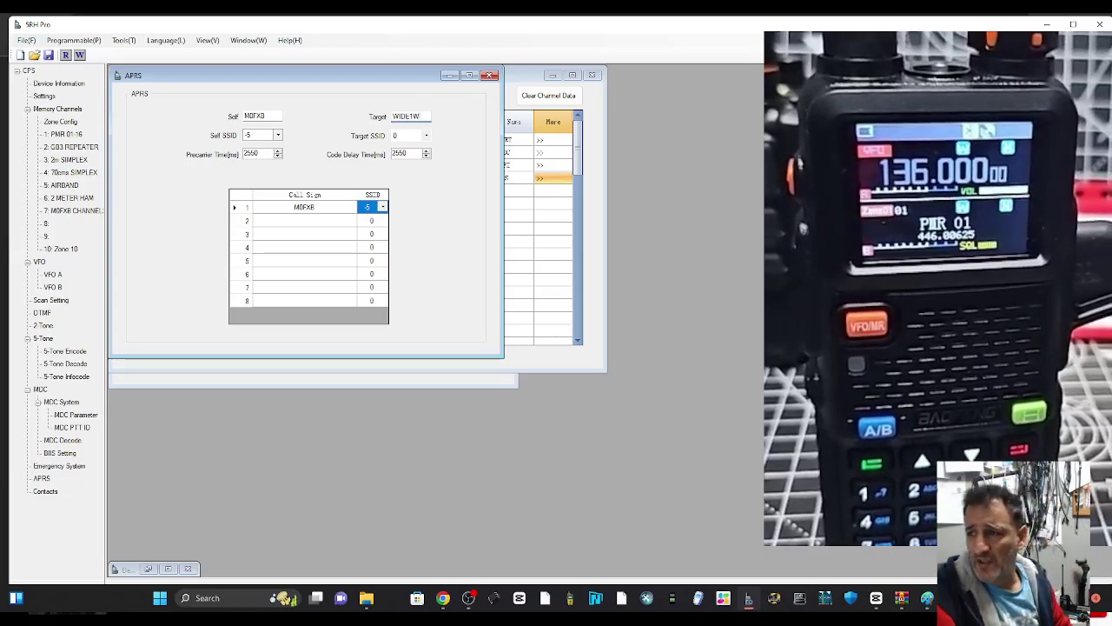
{"action": "key", "text": "BackSpace"}
{"action": "key", "text": "BackSpace"}
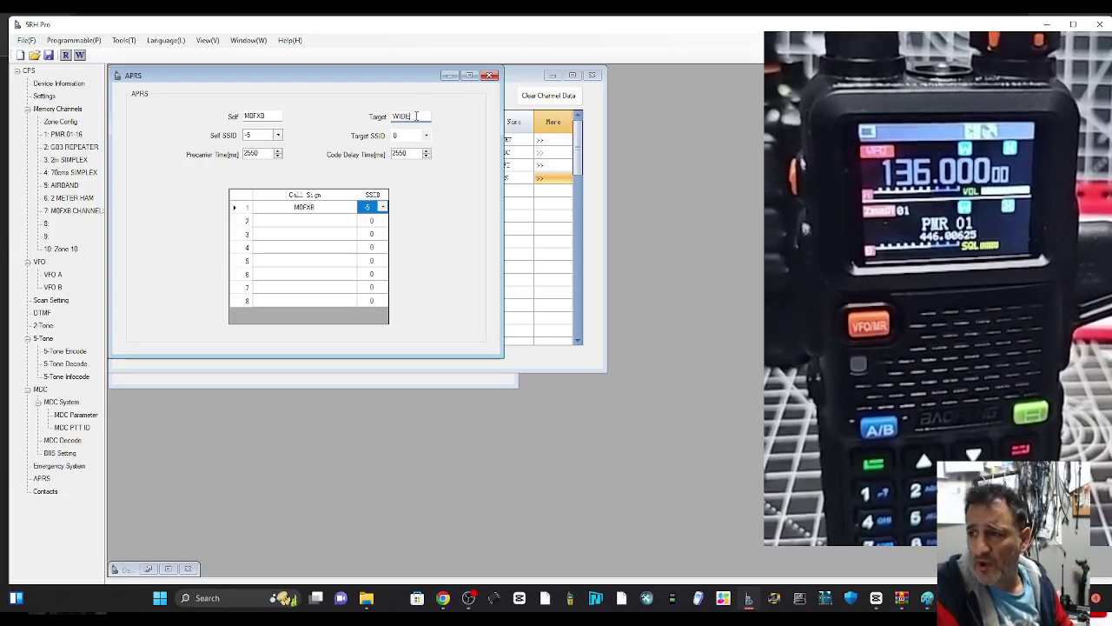
{"action": "type", "text": "1"}
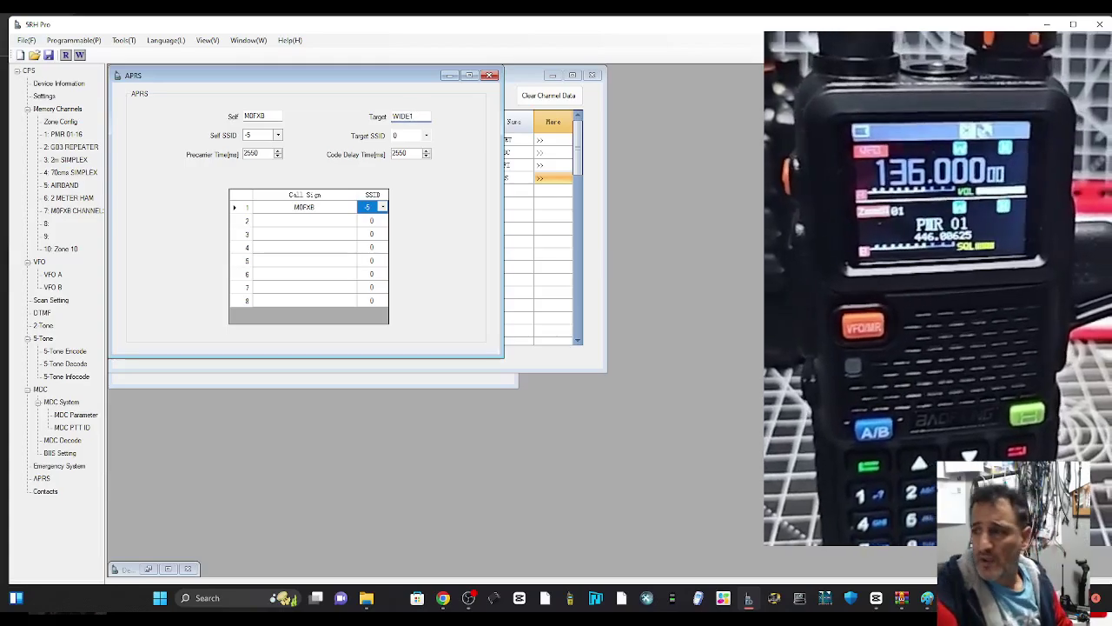
{"action": "left_click", "coordinate": [422, 137]}
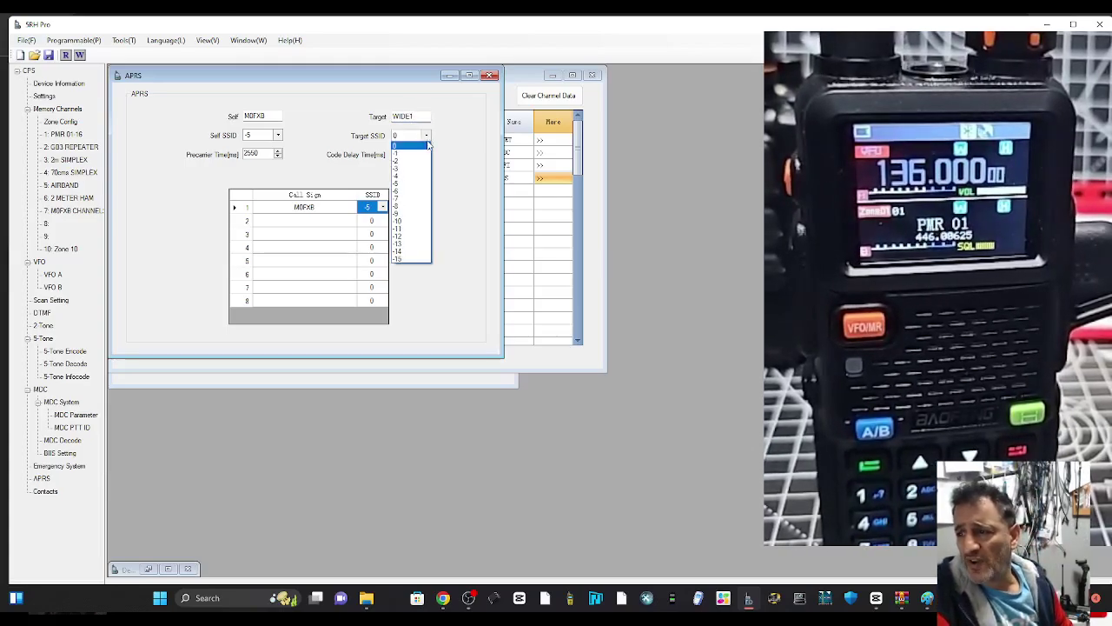
{"action": "left_click", "coordinate": [424, 208]}
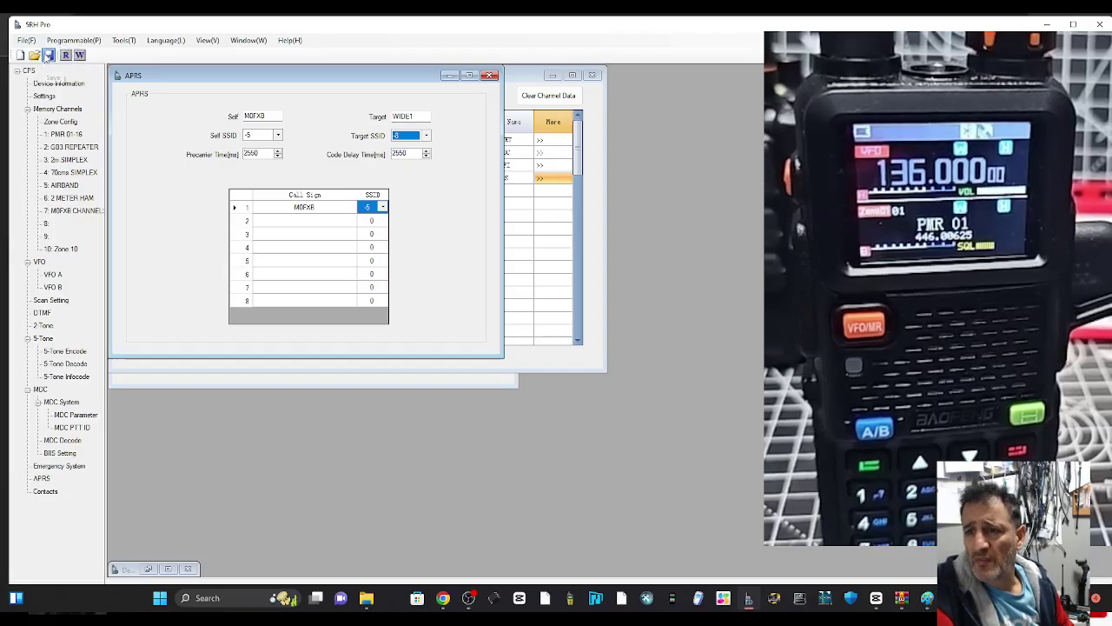
Write the programmed data to the radio on COM16 and acknowledge the Success message
{"action": "left_click", "coordinate": [70, 40]}
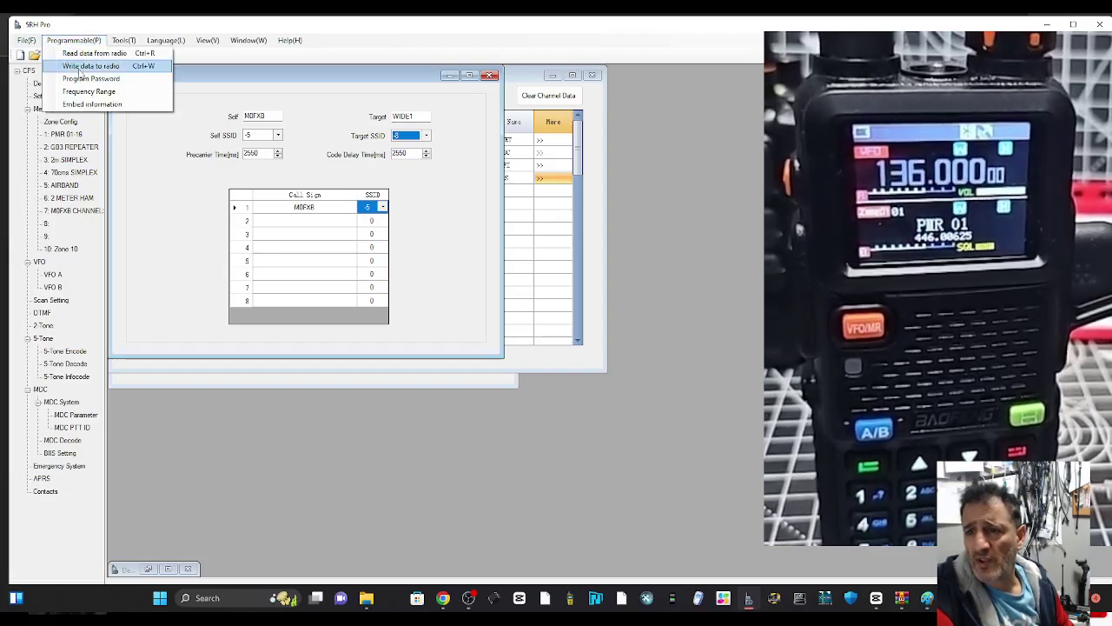
{"action": "left_click", "coordinate": [79, 68]}
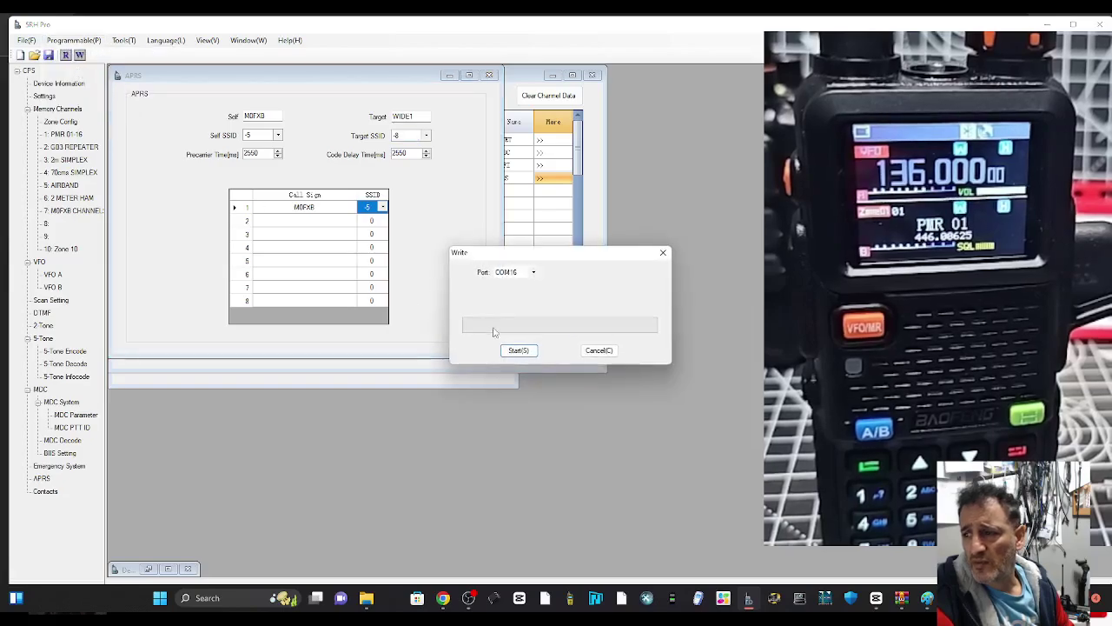
{"action": "left_click", "coordinate": [519, 349]}
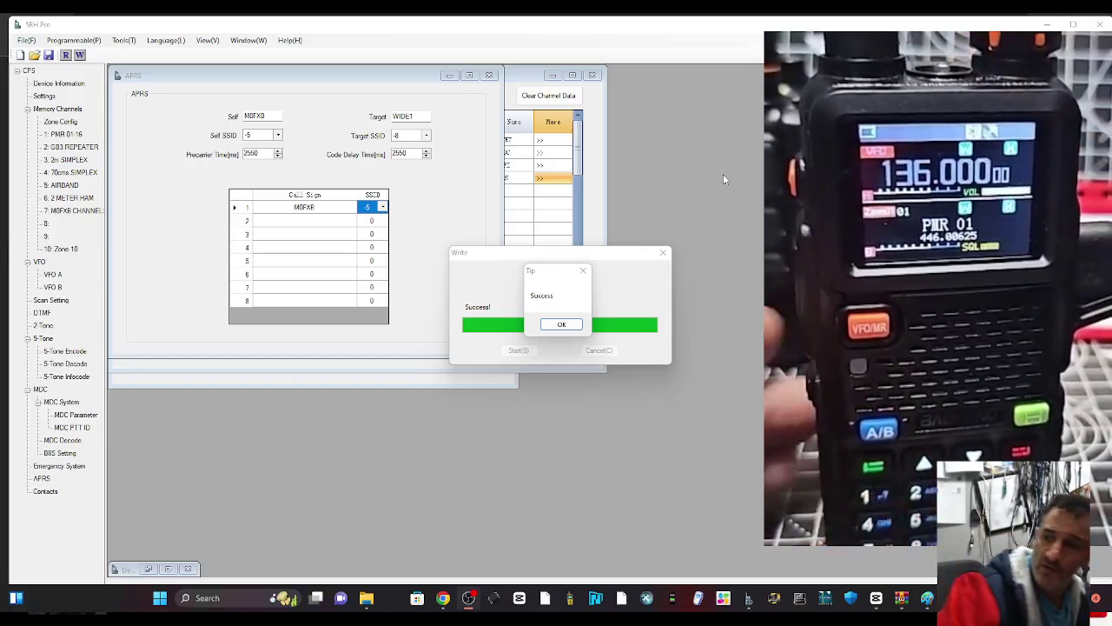
{"action": "left_click", "coordinate": [572, 325]}
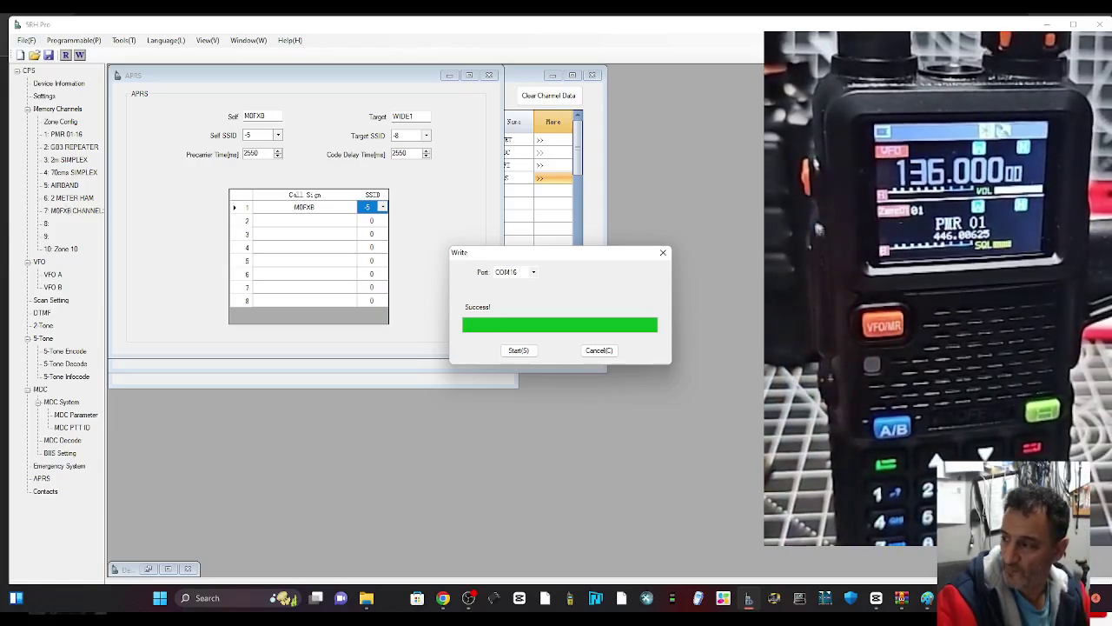
{"action": "key", "text": "alt+Tab"}
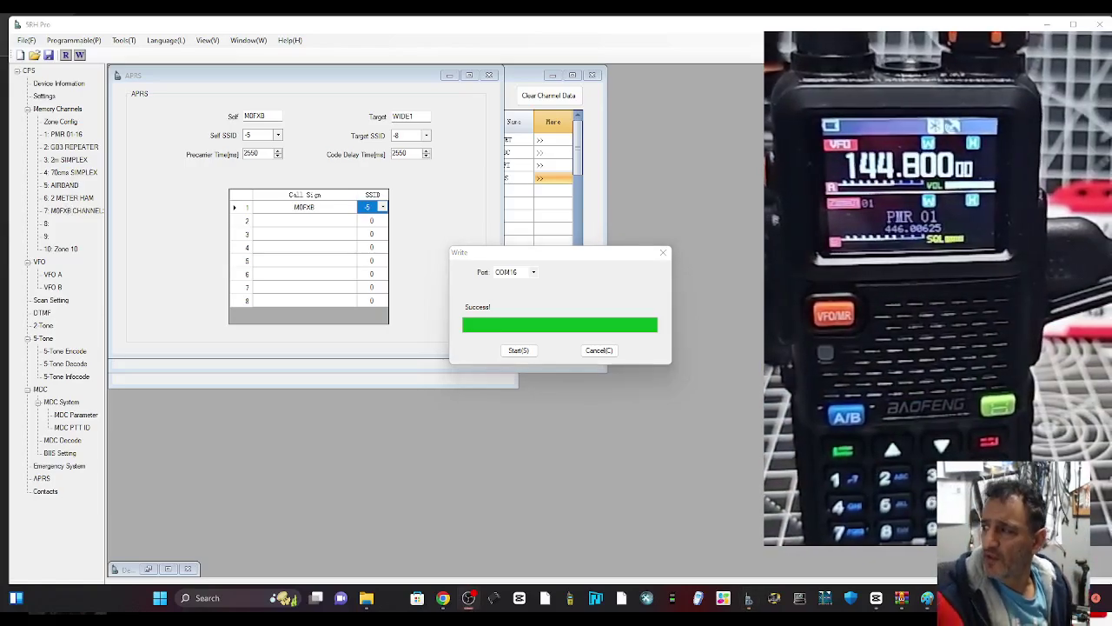